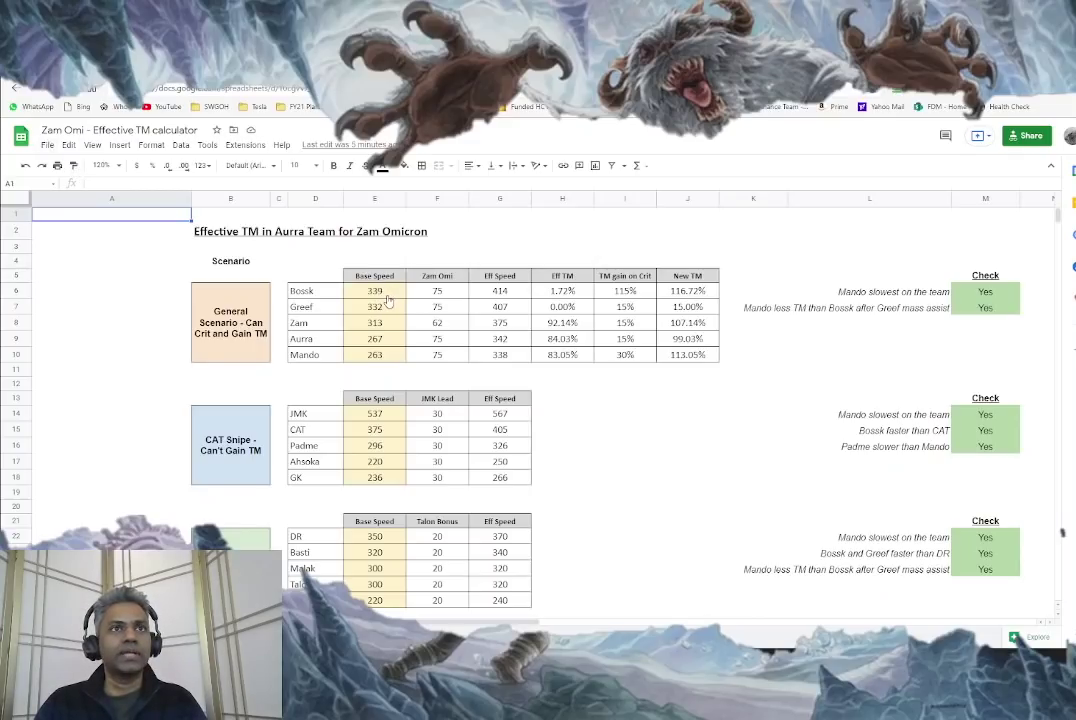
- Examine the Base Speed input cells of the General Scenario and CAT Snipe tables
key("Right")
key("Right")
key("Right")
key("Right")
key("Down")
key("Down")
key("Down")
key("Down")
key("Down")
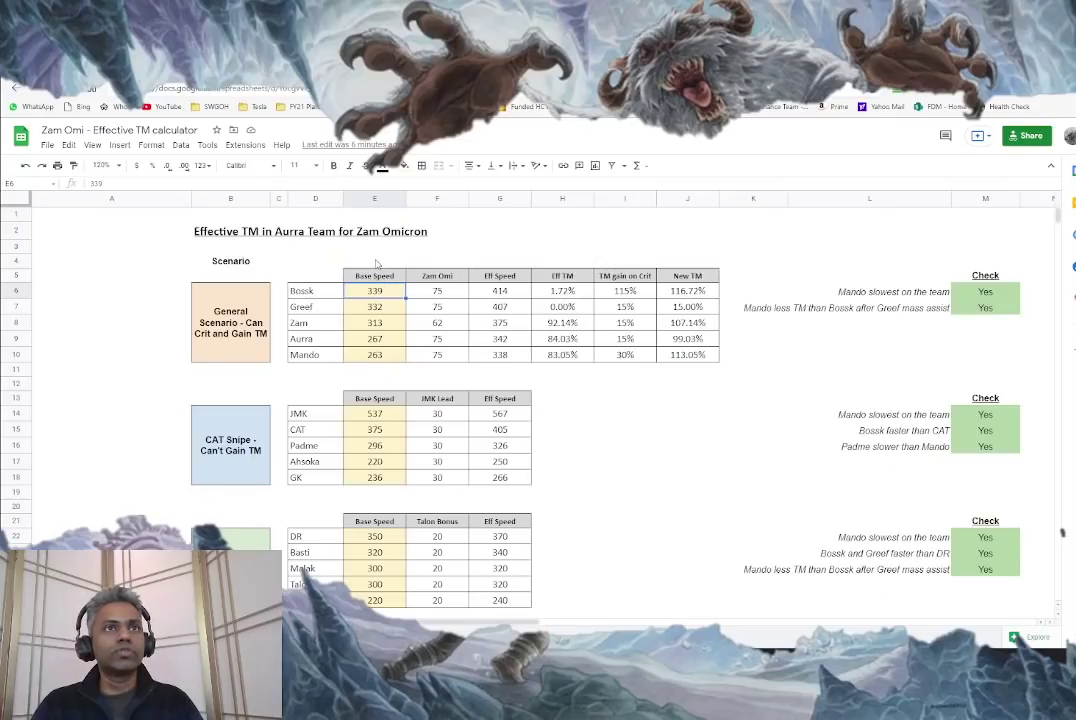
key("Up")
key("Up")
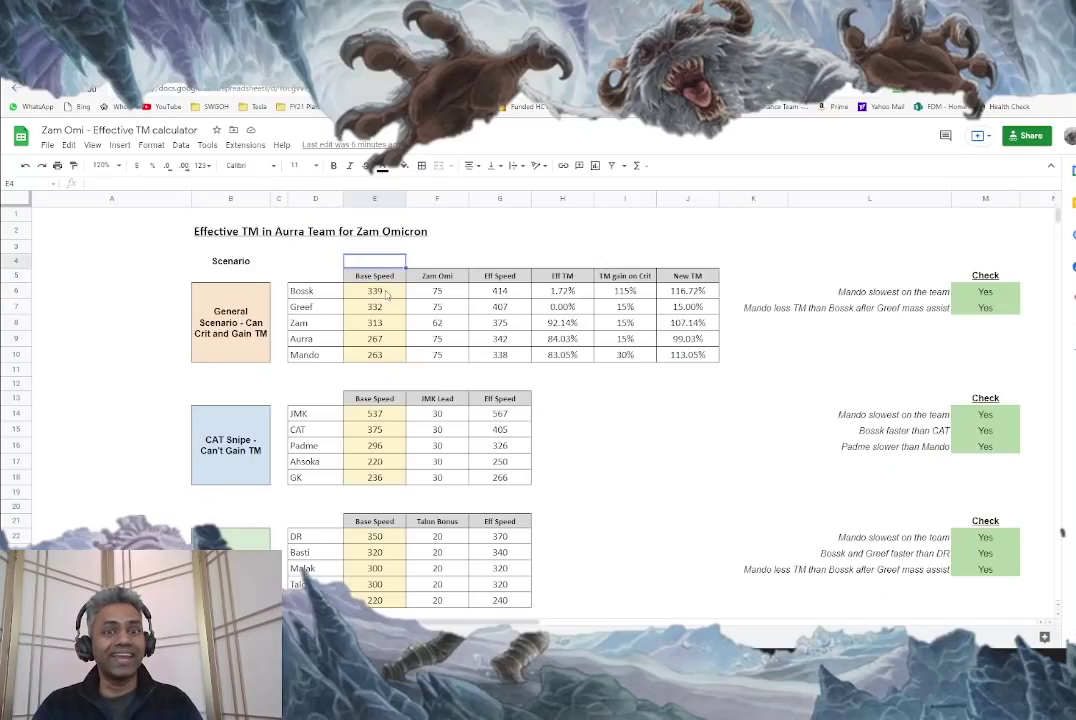
left_click_drag(385, 292, 380, 356)
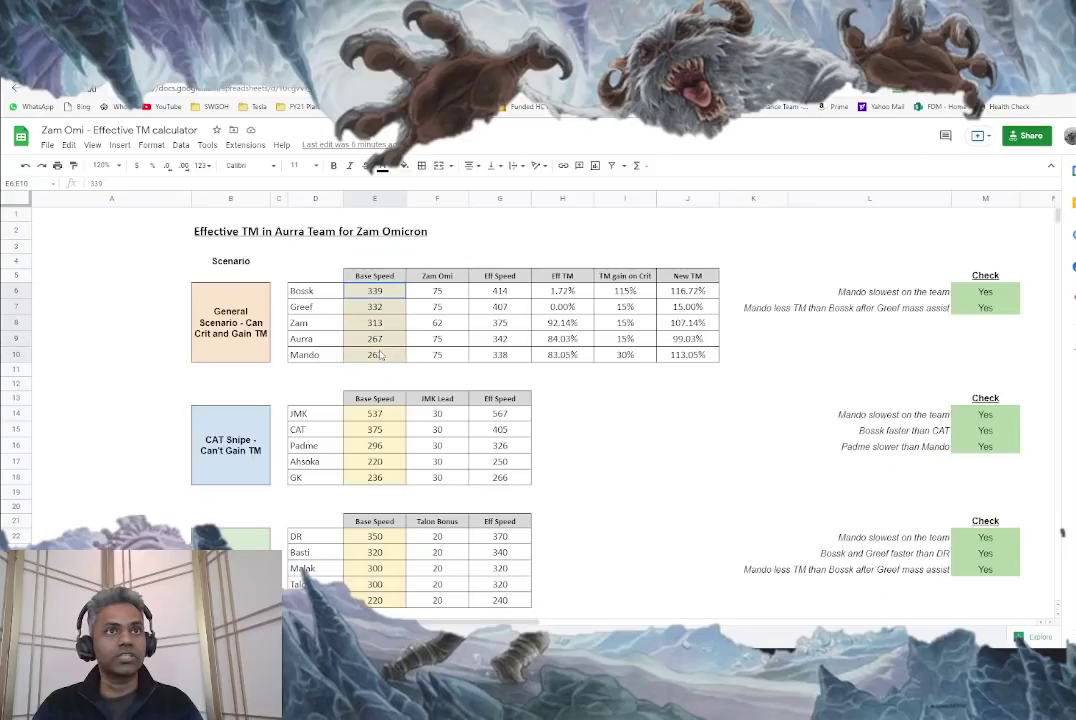
left_click(375, 399)
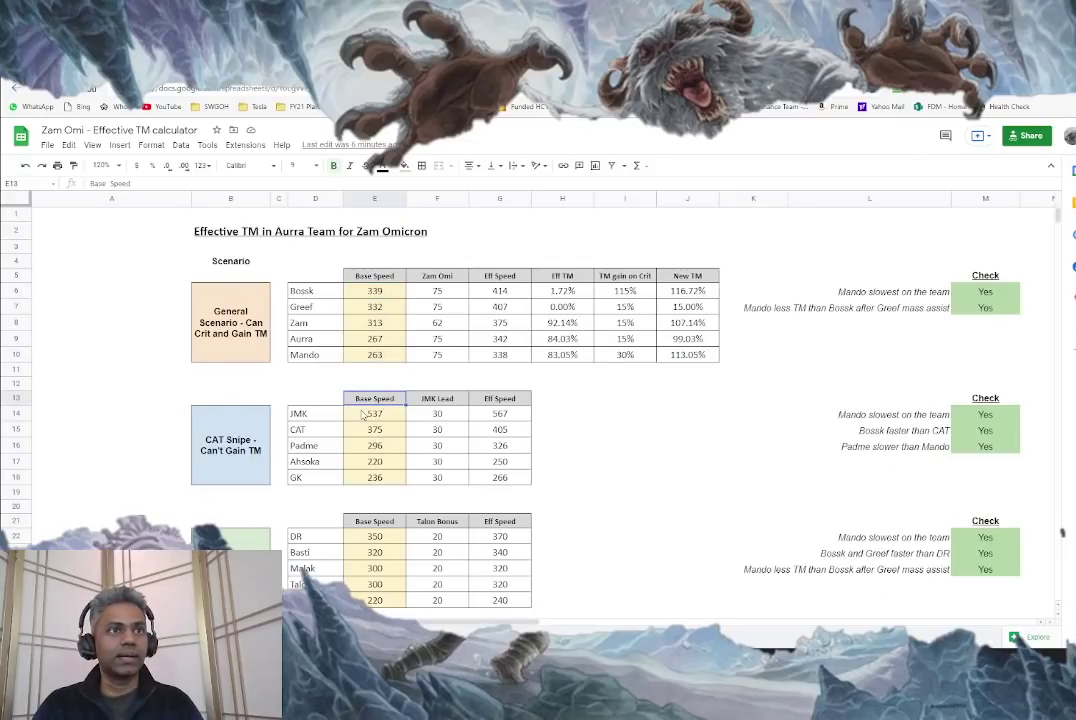
left_click_drag(372, 414, 368, 484)
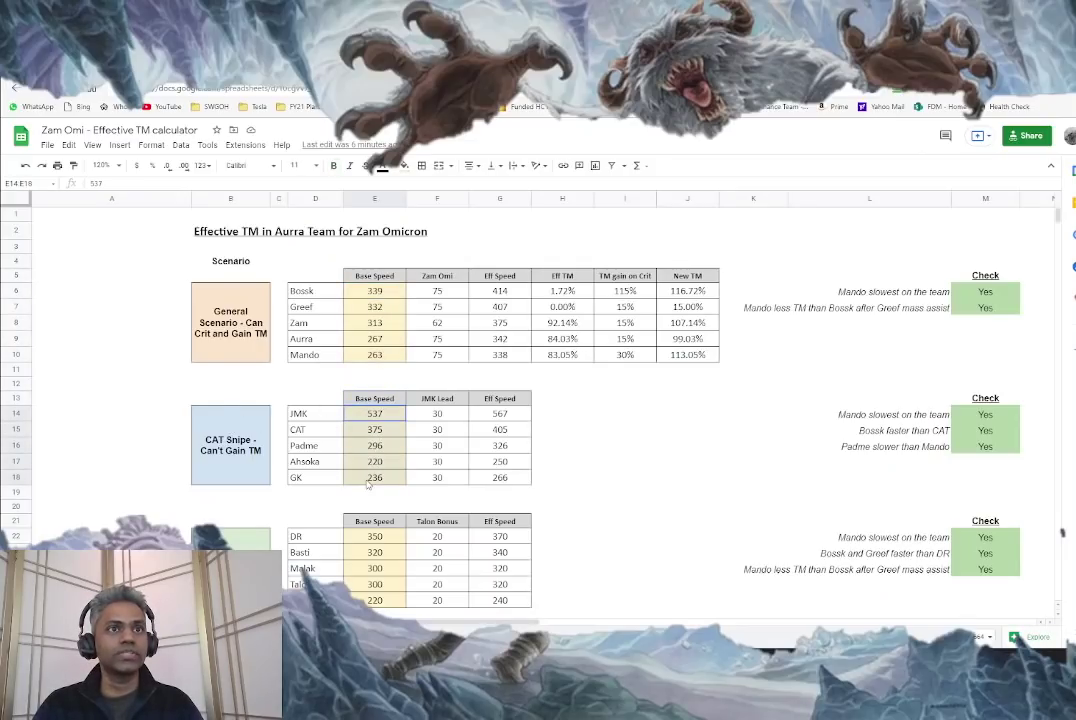
left_click(372, 261)
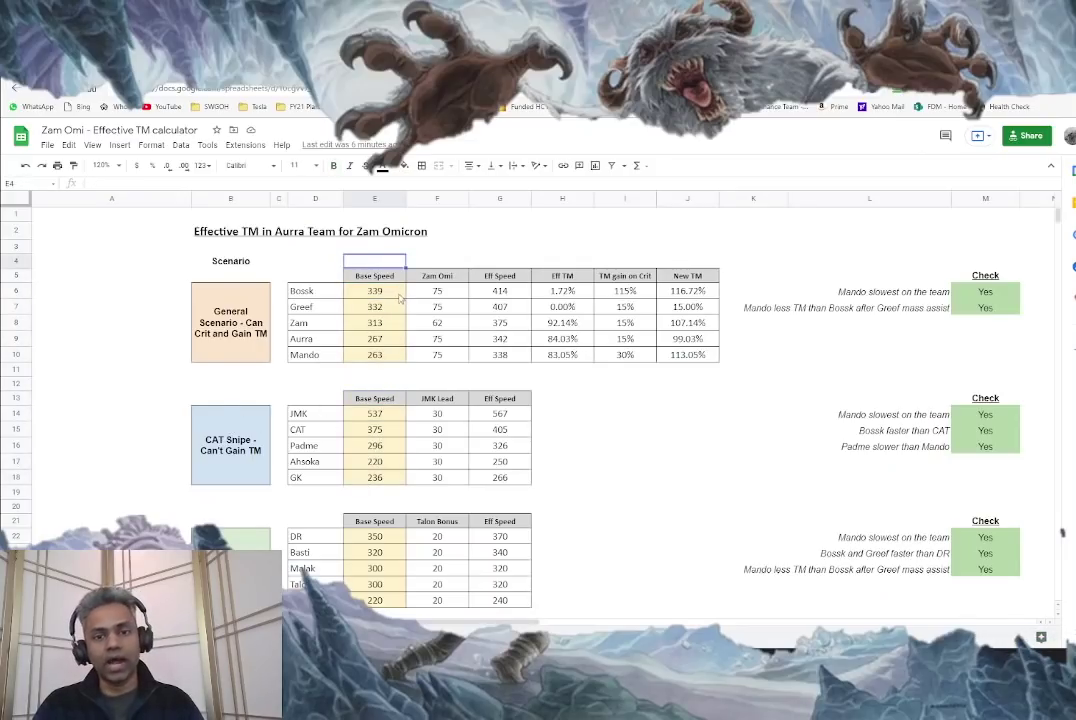
- Review the General Scenario team's members, base speeds, Zam Omi bonuses and Eff Speed formulas
left_click(397, 292)
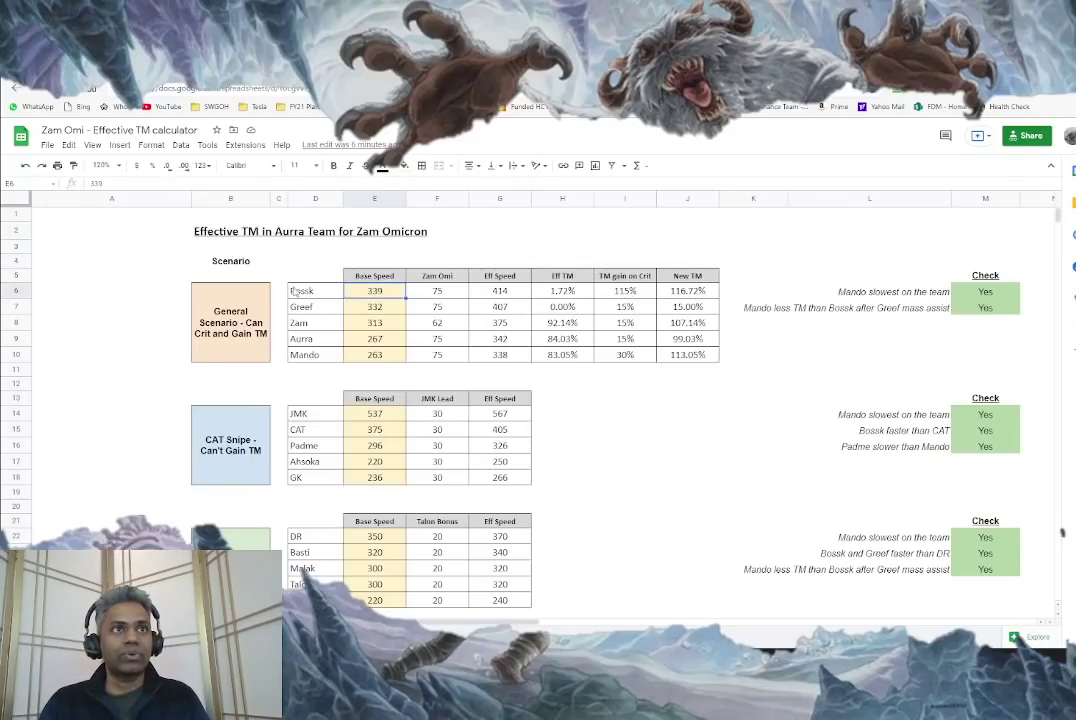
left_click_drag(313, 292, 316, 369)
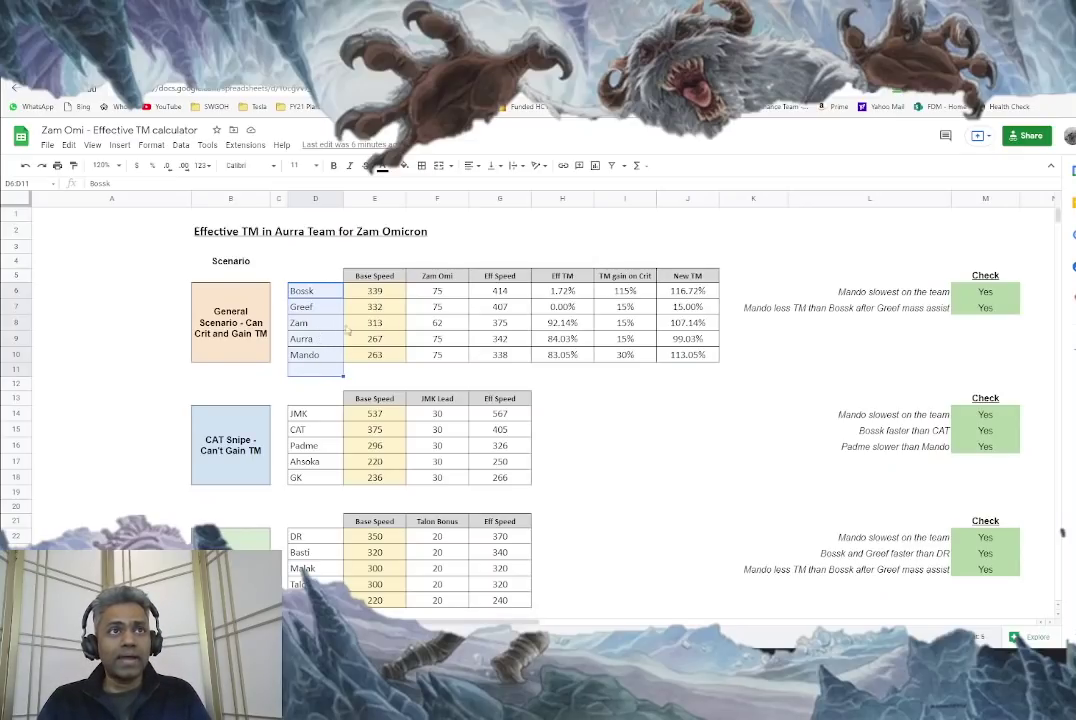
left_click(310, 322)
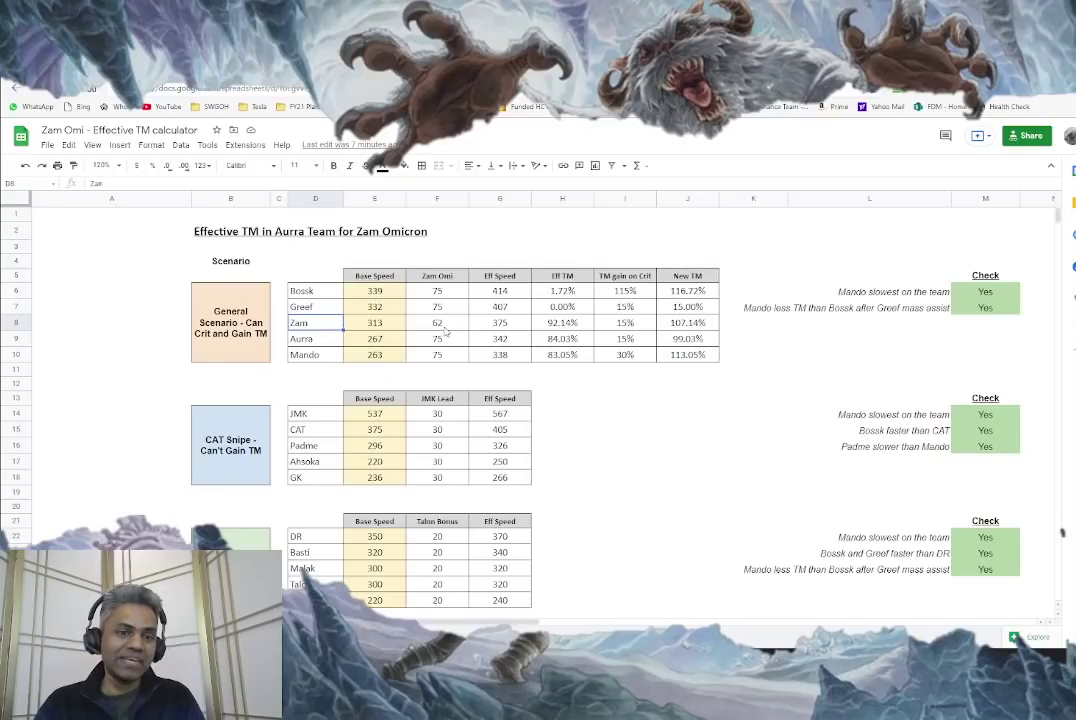
left_click_drag(375, 290, 395, 358)
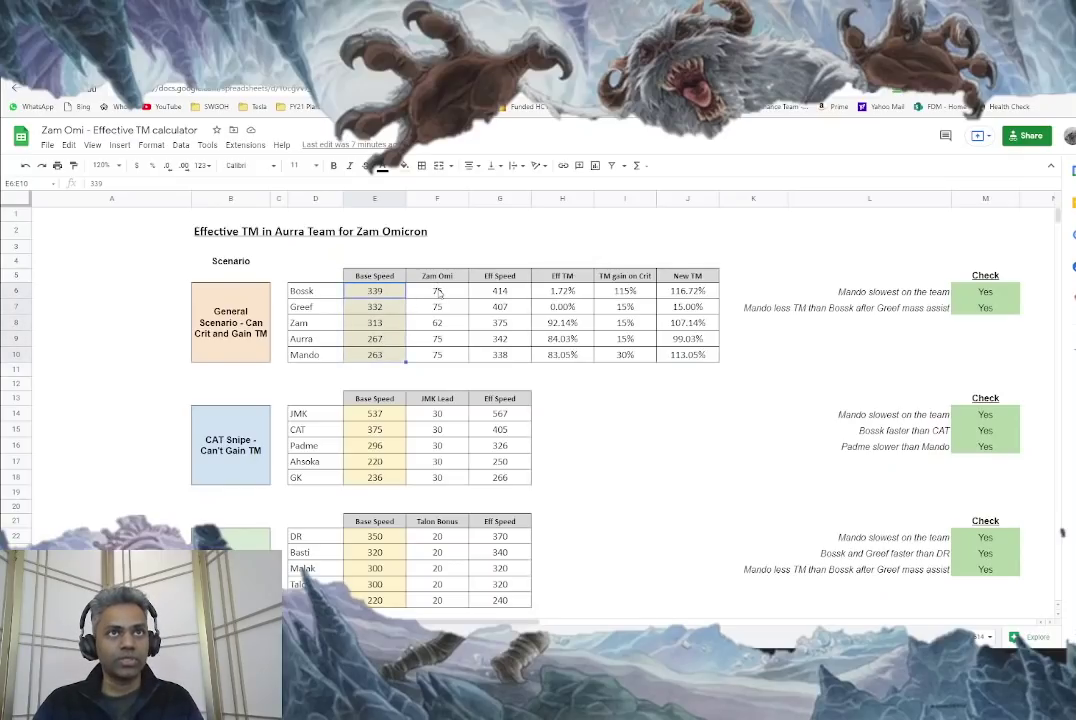
left_click(437, 291)
left_click_drag(439, 318, 437, 358)
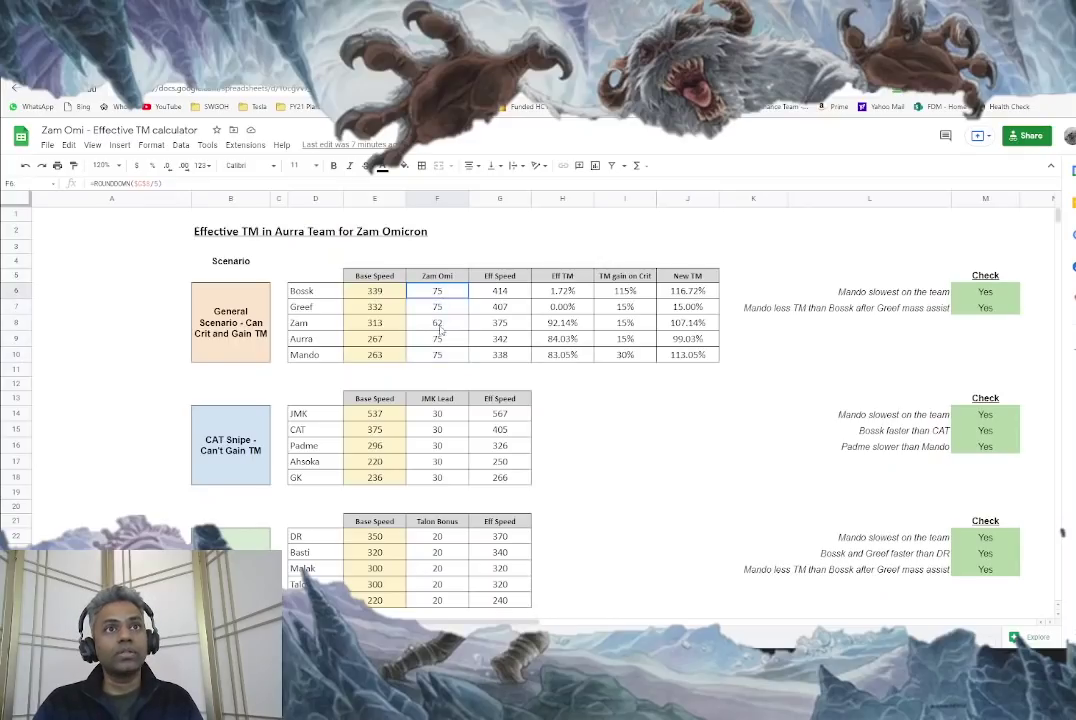
left_click(500, 292)
key("ctrl+shift+Down")
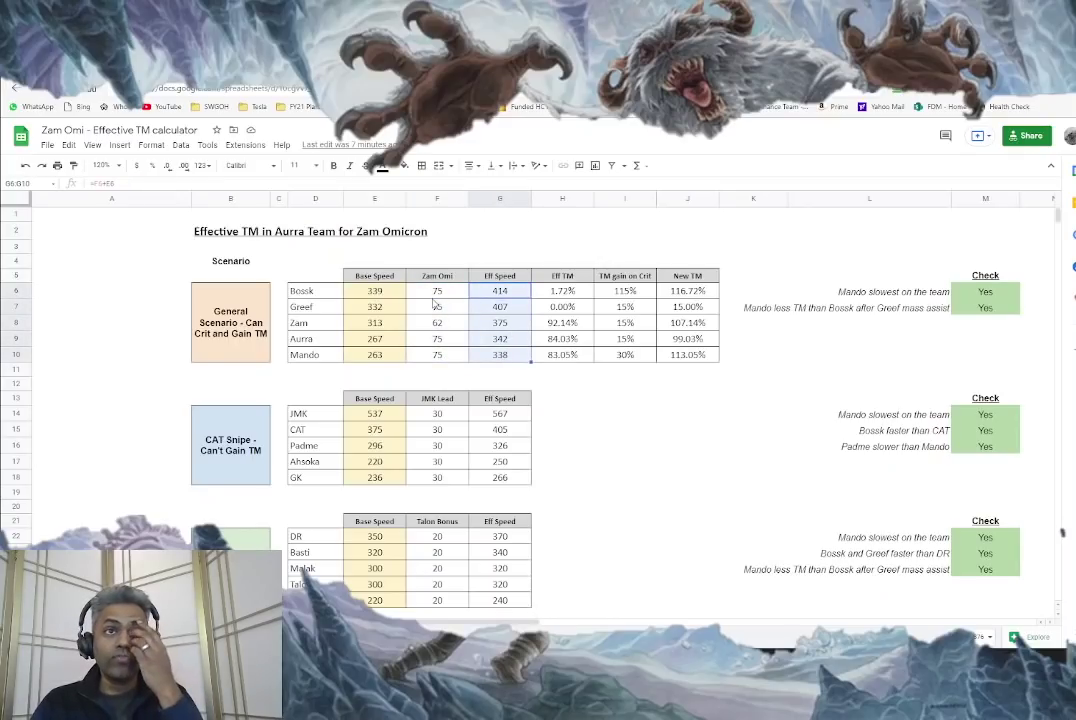
left_click(497, 290)
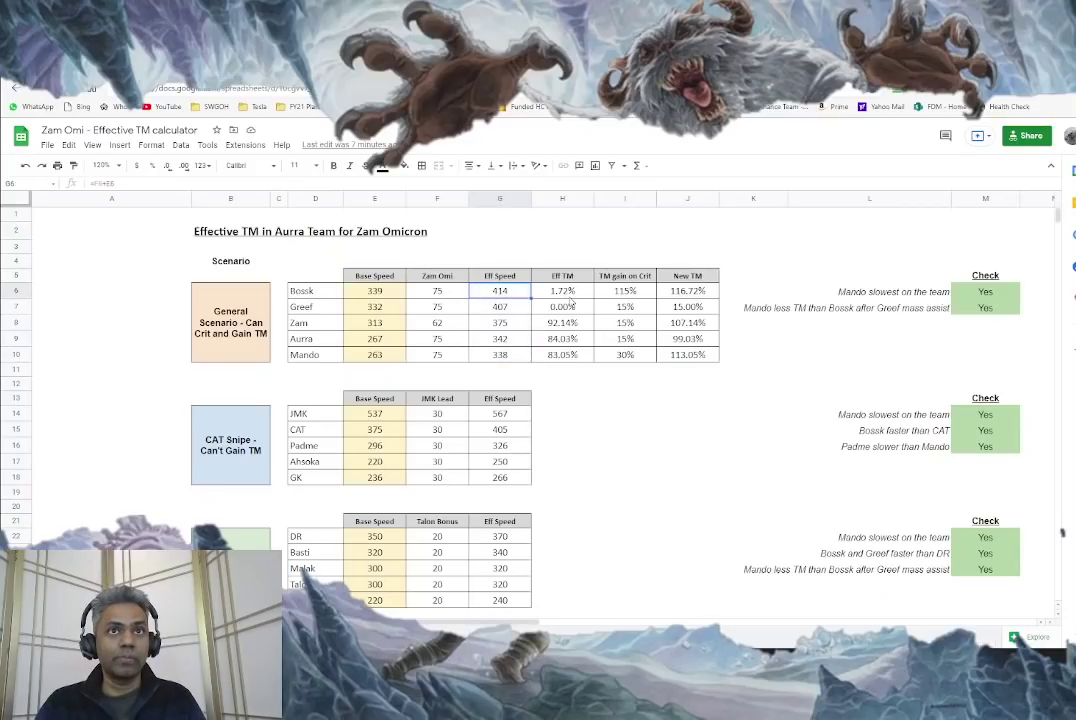
- Inspect the Eff TM formulas for each character in the General Scenario table, from Bossk to Mando
left_click(575, 277)
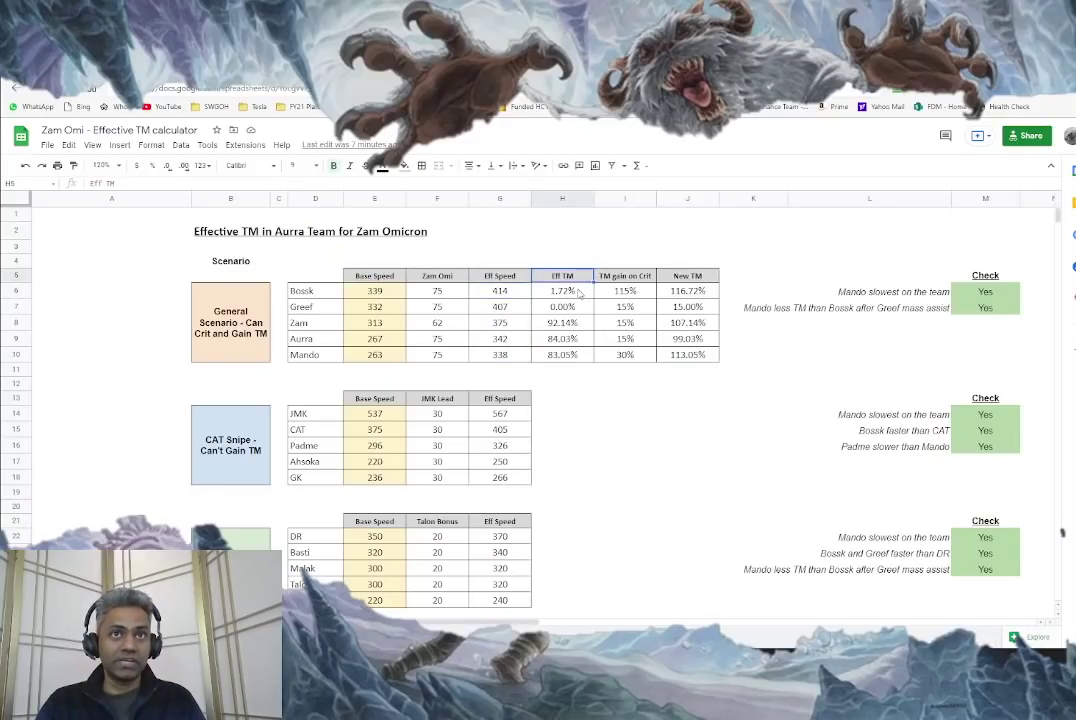
left_click(578, 291)
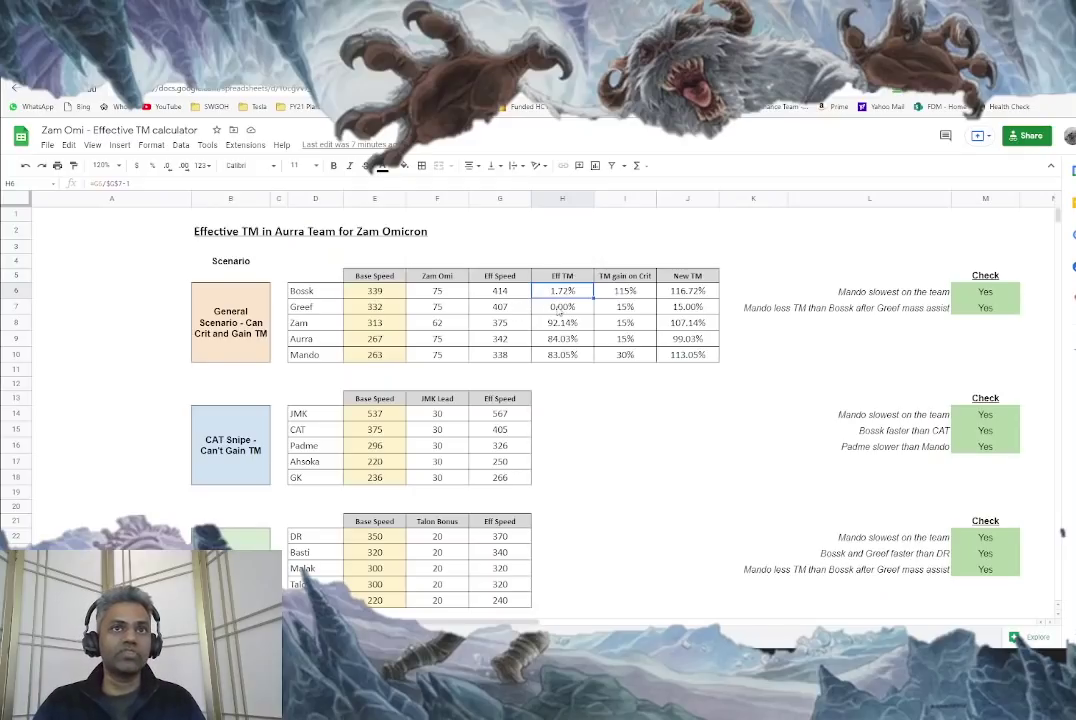
left_click(573, 310)
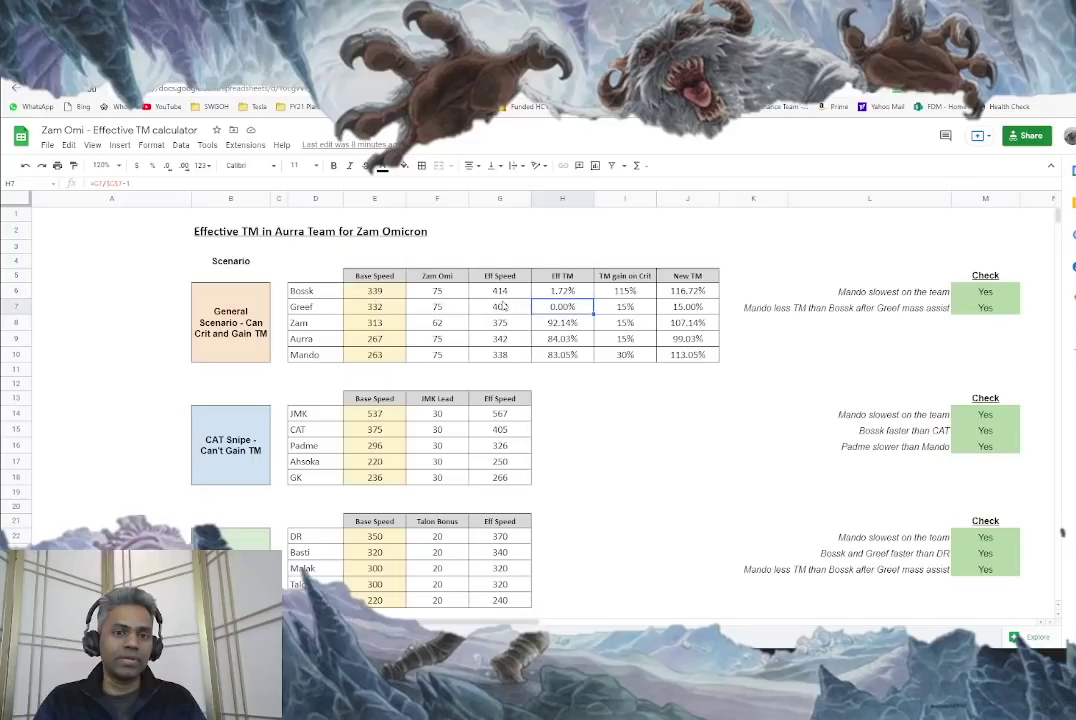
left_click(570, 290)
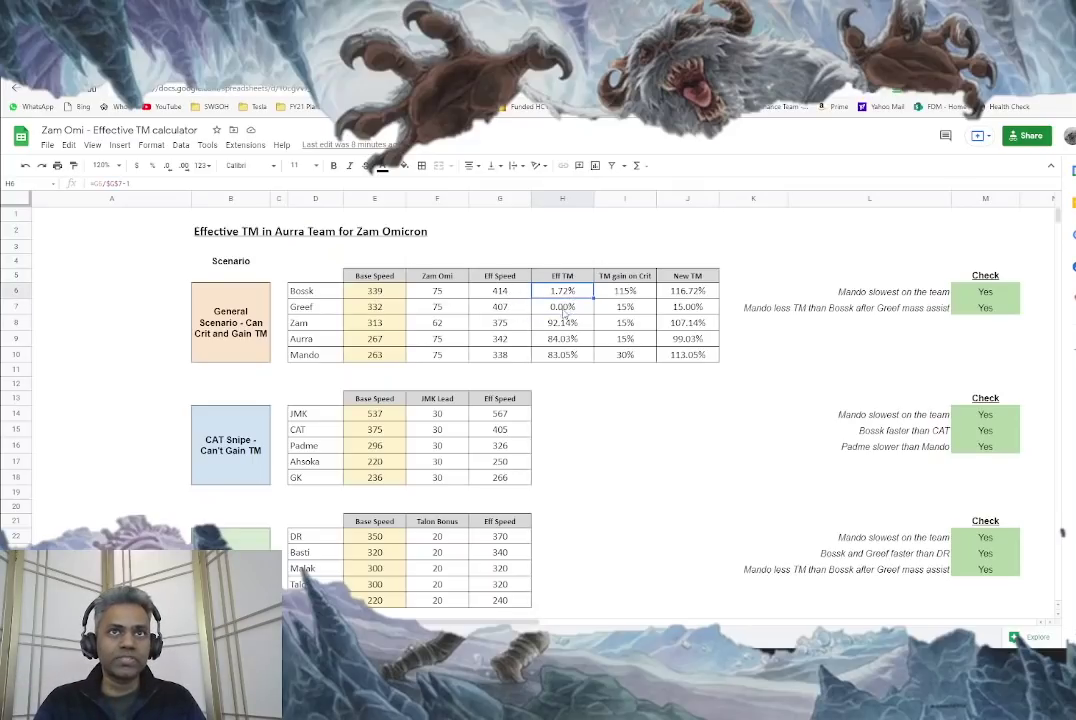
left_click_drag(576, 324, 580, 352)
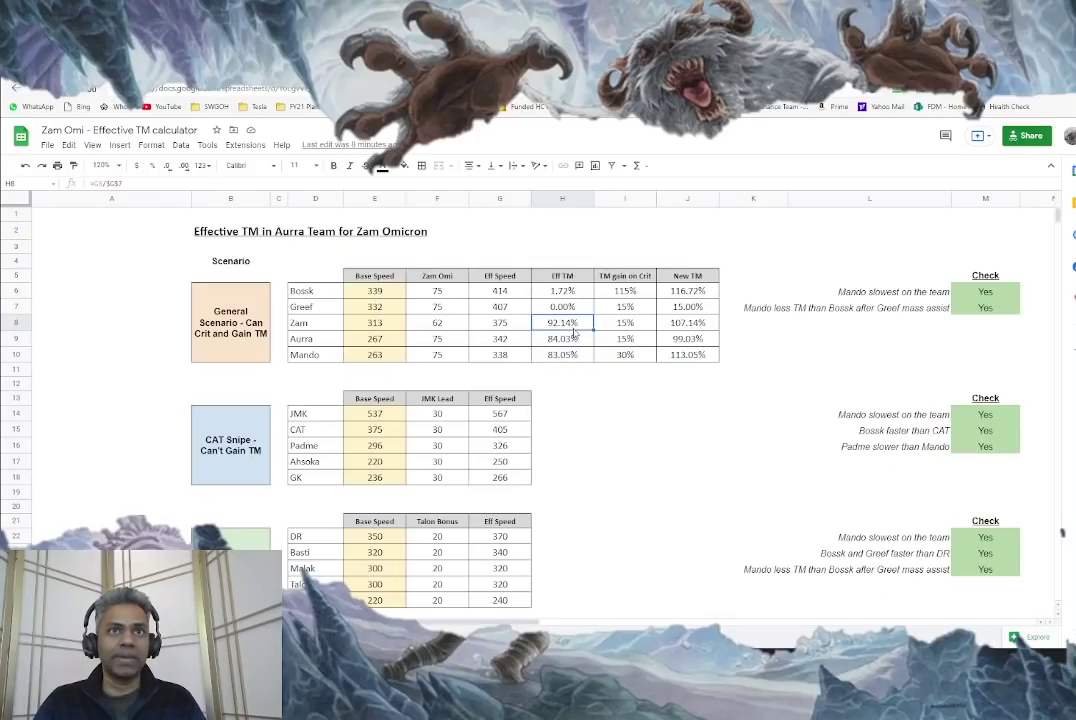
left_click(577, 340)
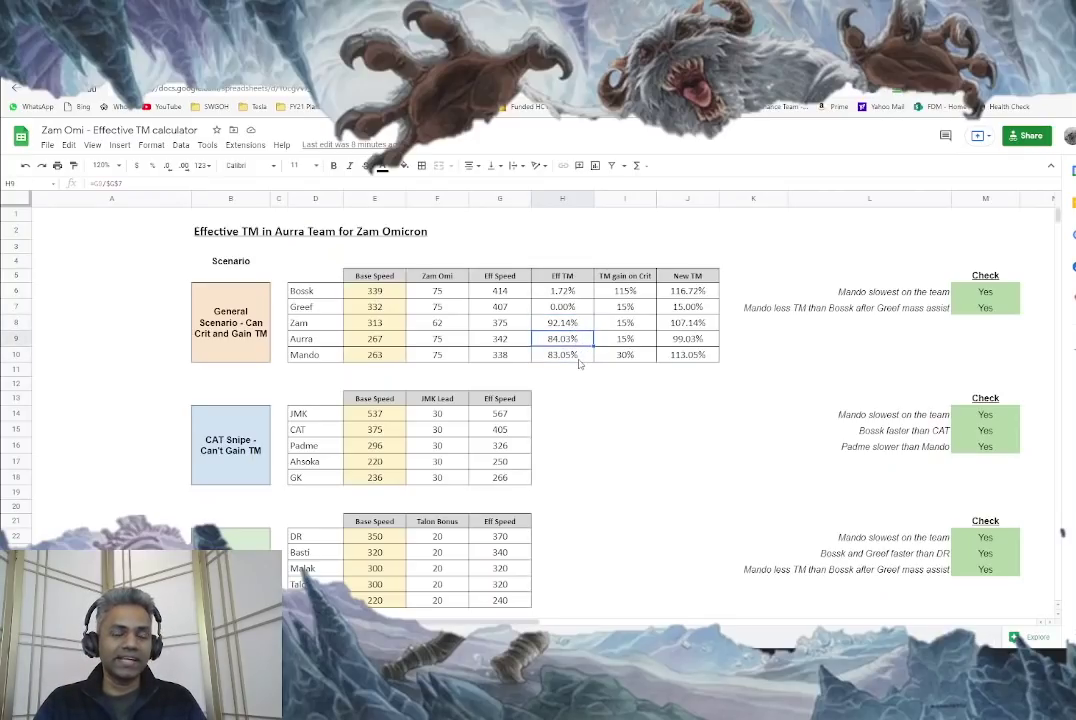
left_click(578, 356)
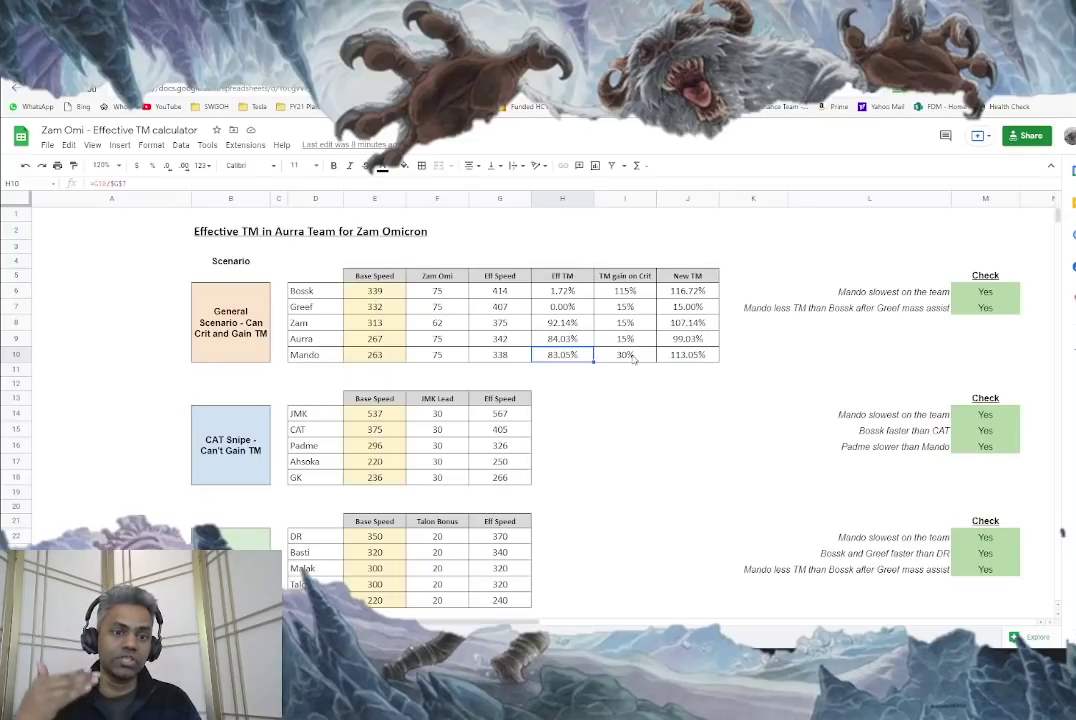
- Examine the TM gain on Crit column and compare the New TM formulas of Bossk and Mando
left_click_drag(632, 360, 632, 298)
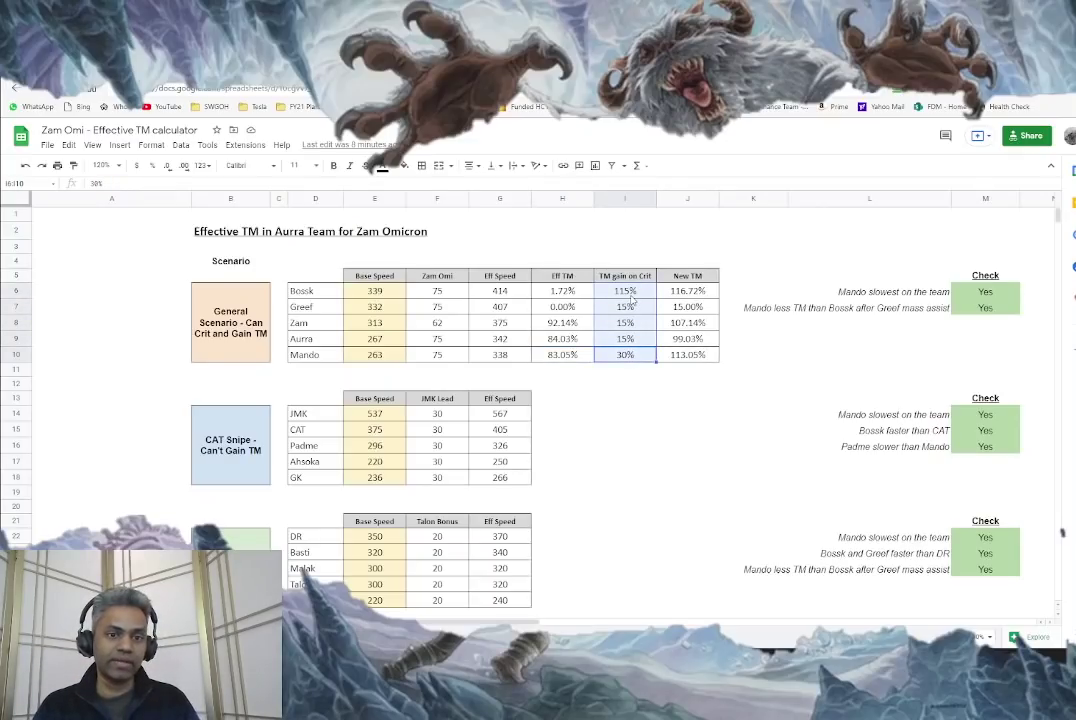
left_click(625, 291)
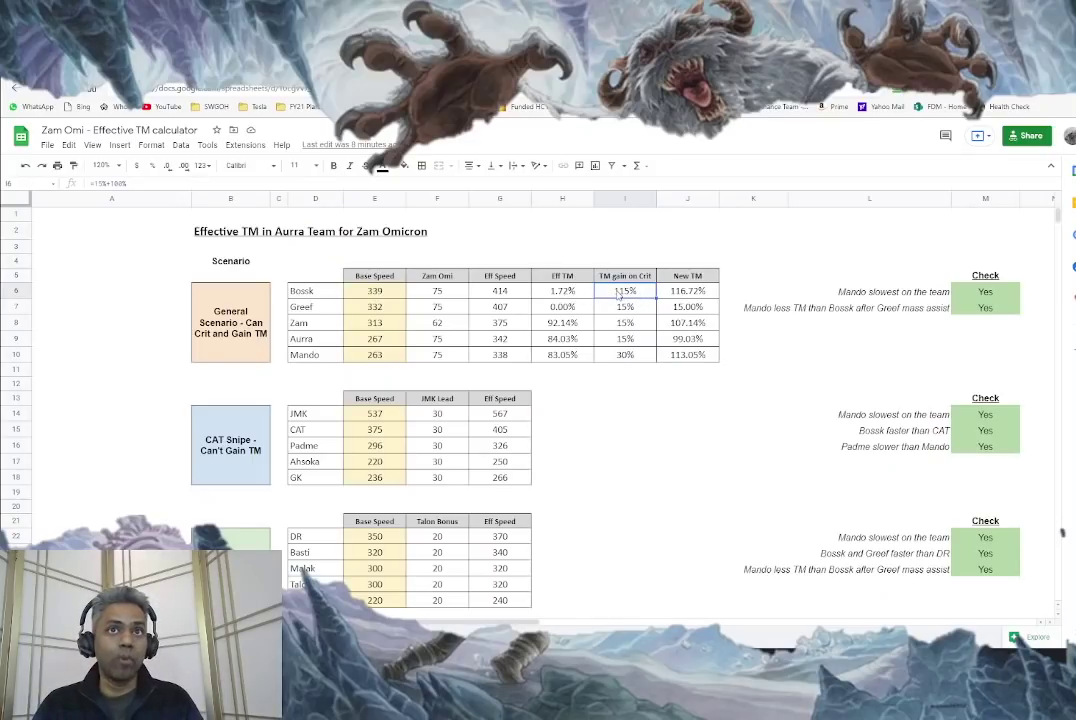
left_click(690, 292)
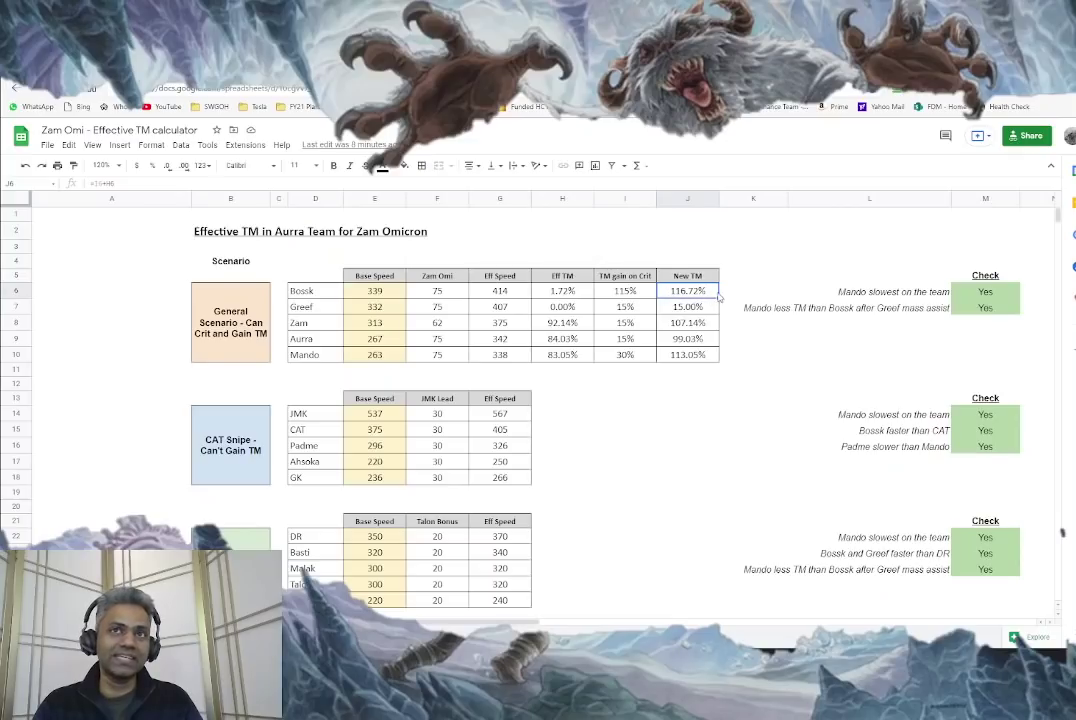
left_click(627, 355)
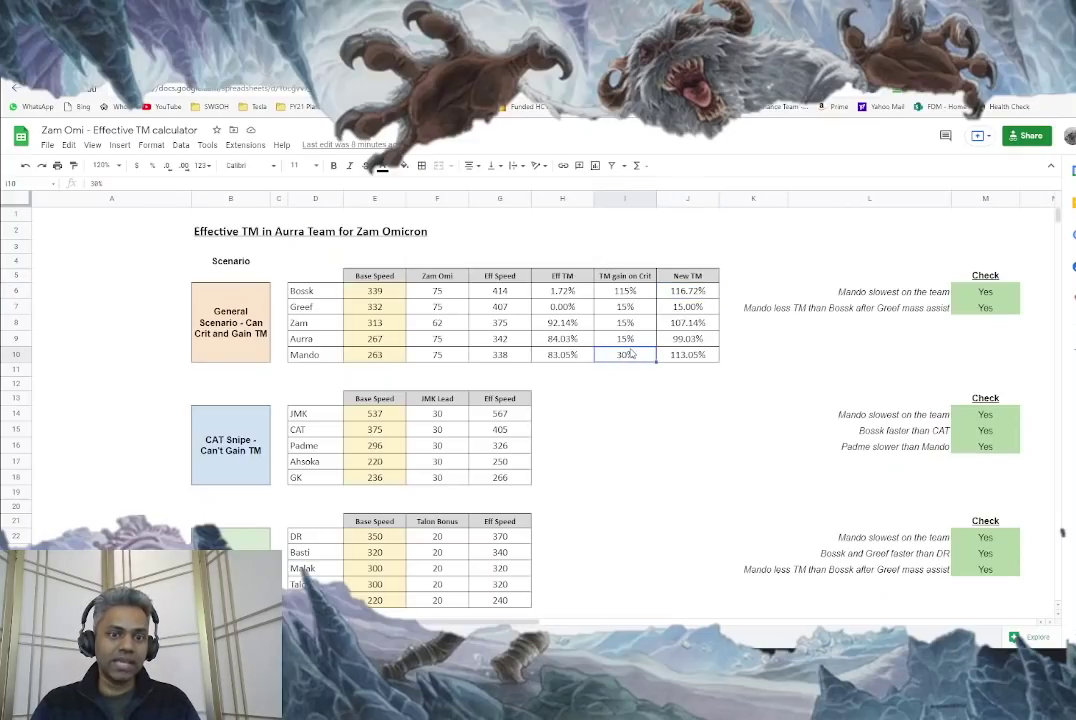
left_click(548, 358)
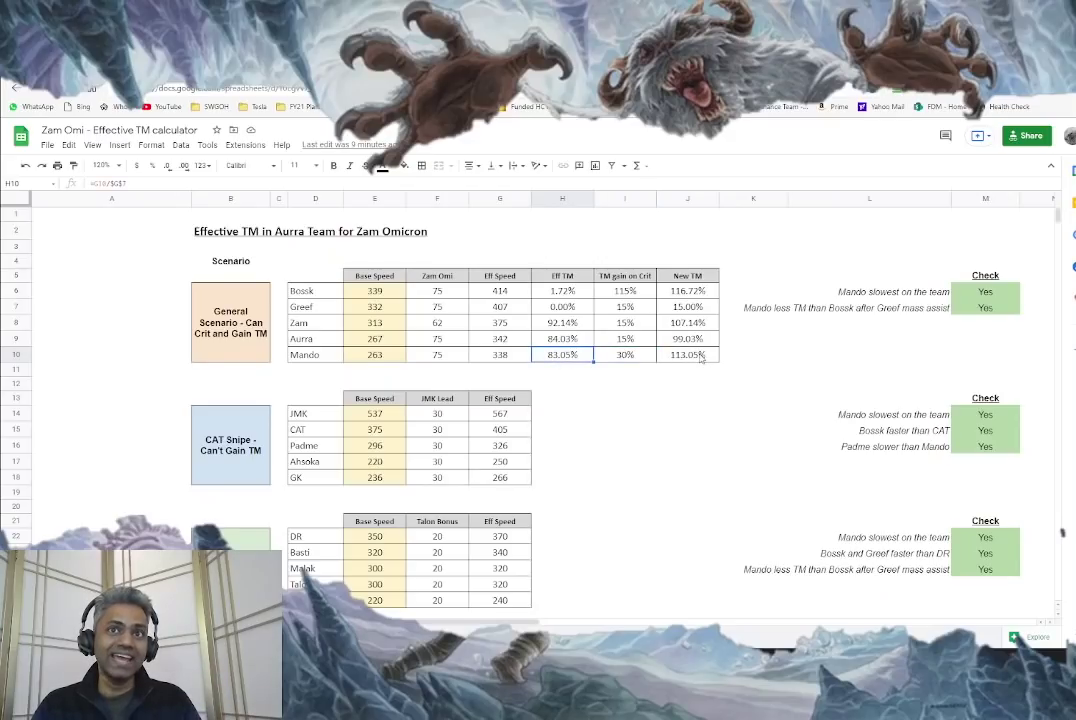
left_click(704, 360)
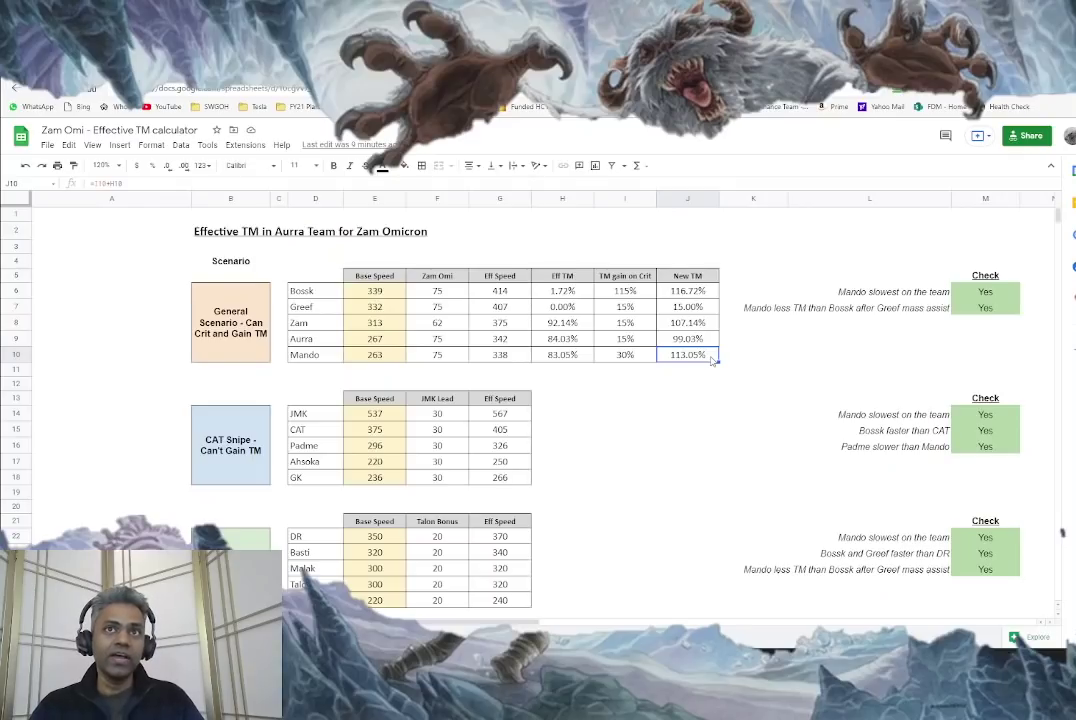
left_click(702, 291)
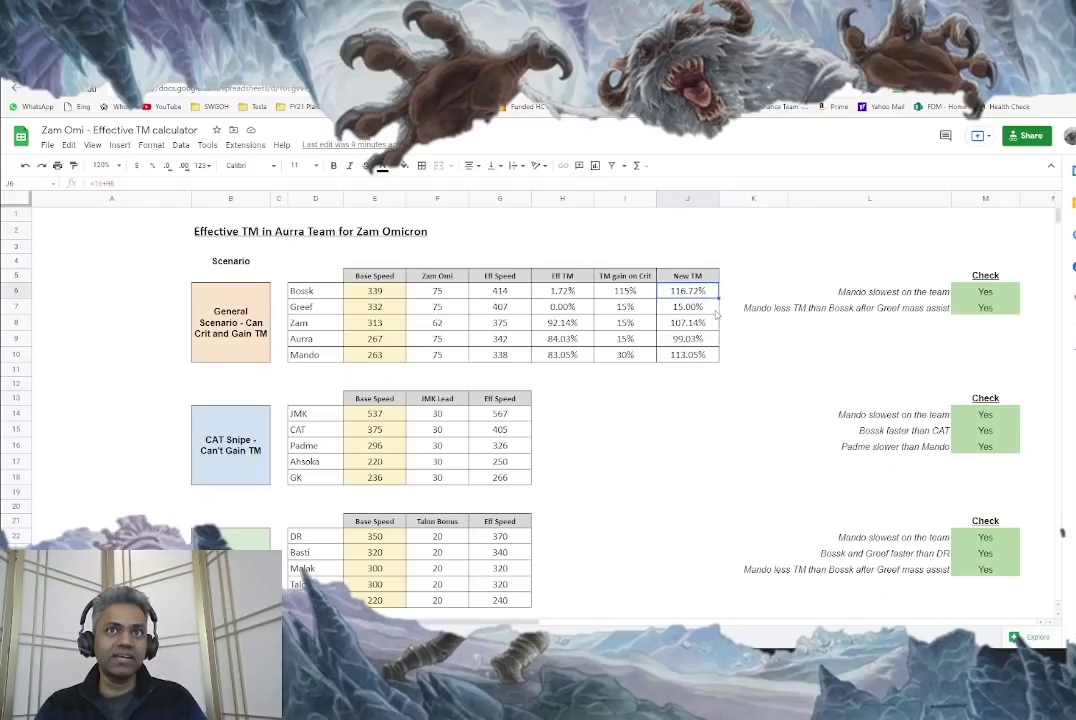
left_click(705, 355)
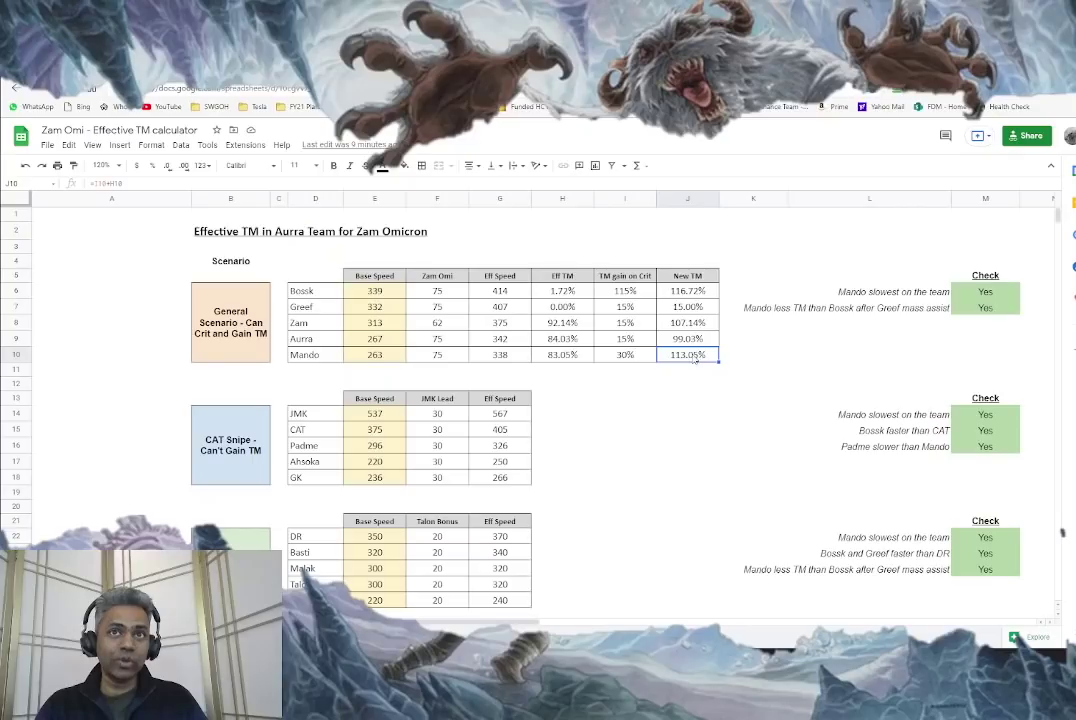
left_click(702, 291)
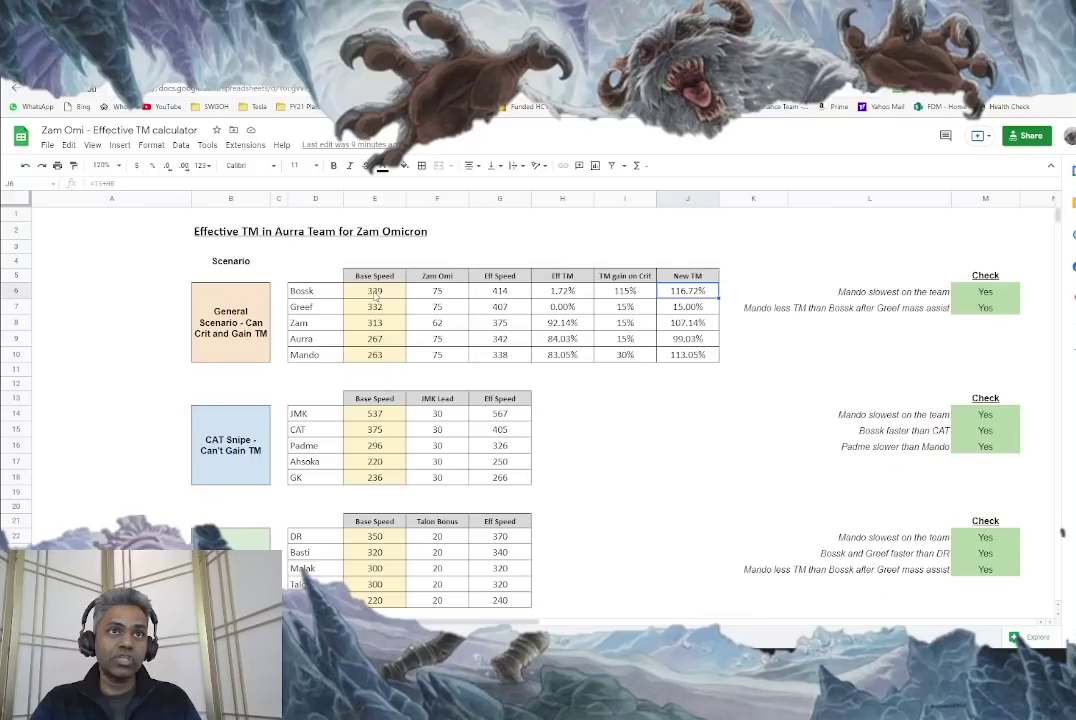
- Review the General Scenario's base speeds against its New TM values and the two Mando checks
left_click_drag(374, 291, 380, 358)
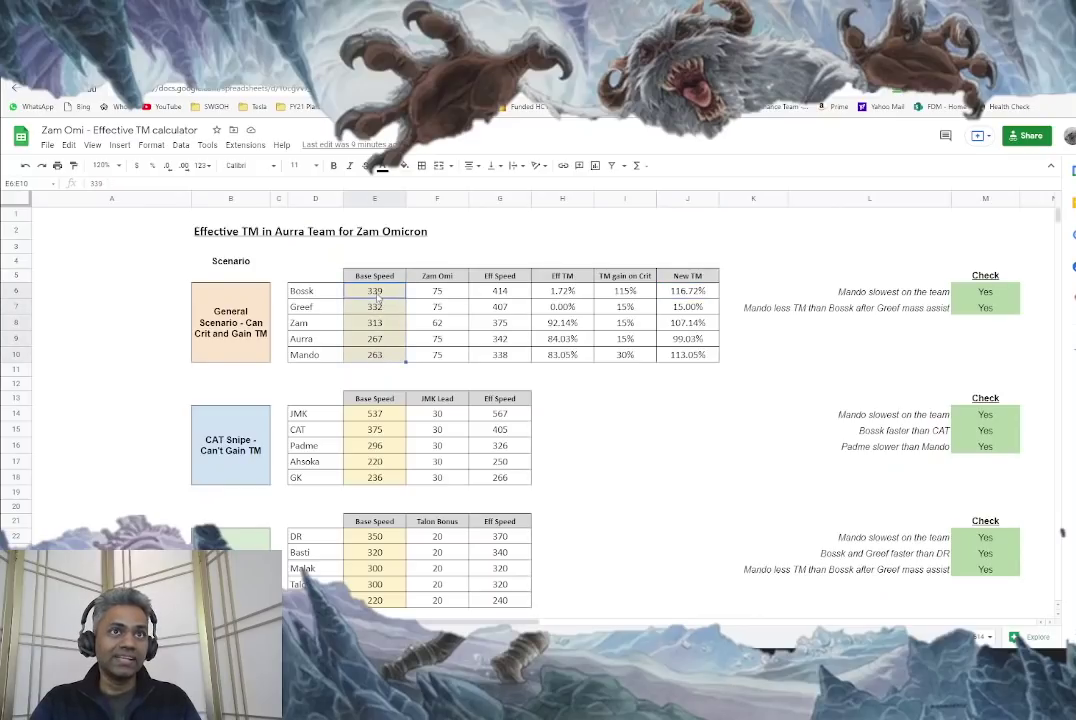
left_click(688, 290)
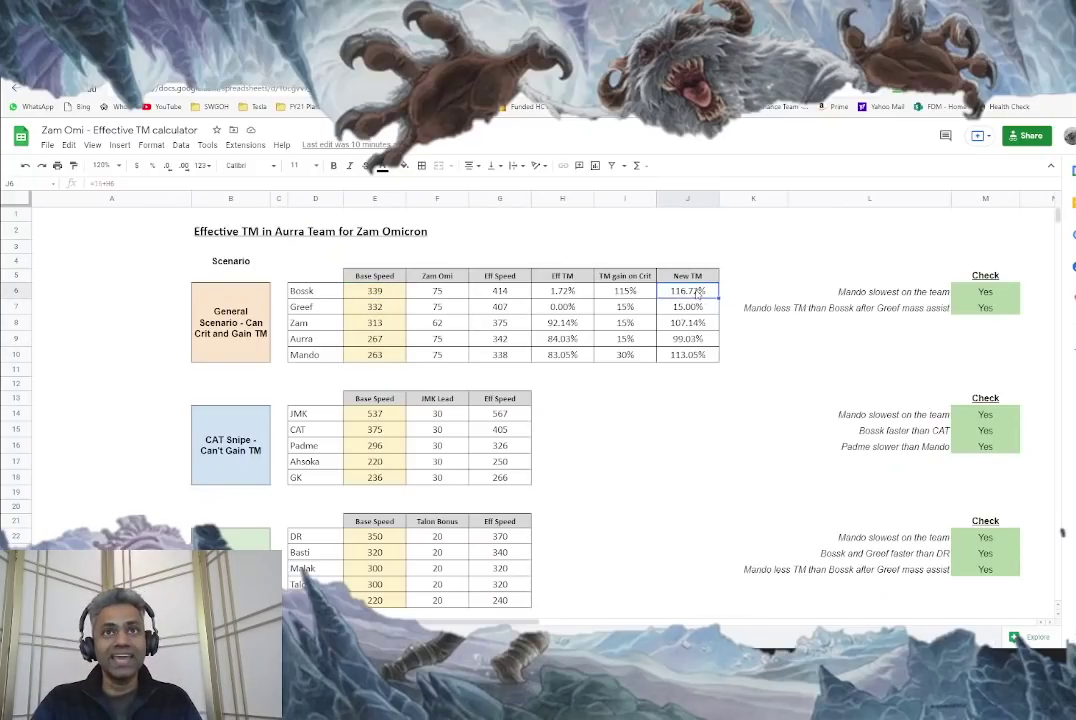
left_click(699, 358)
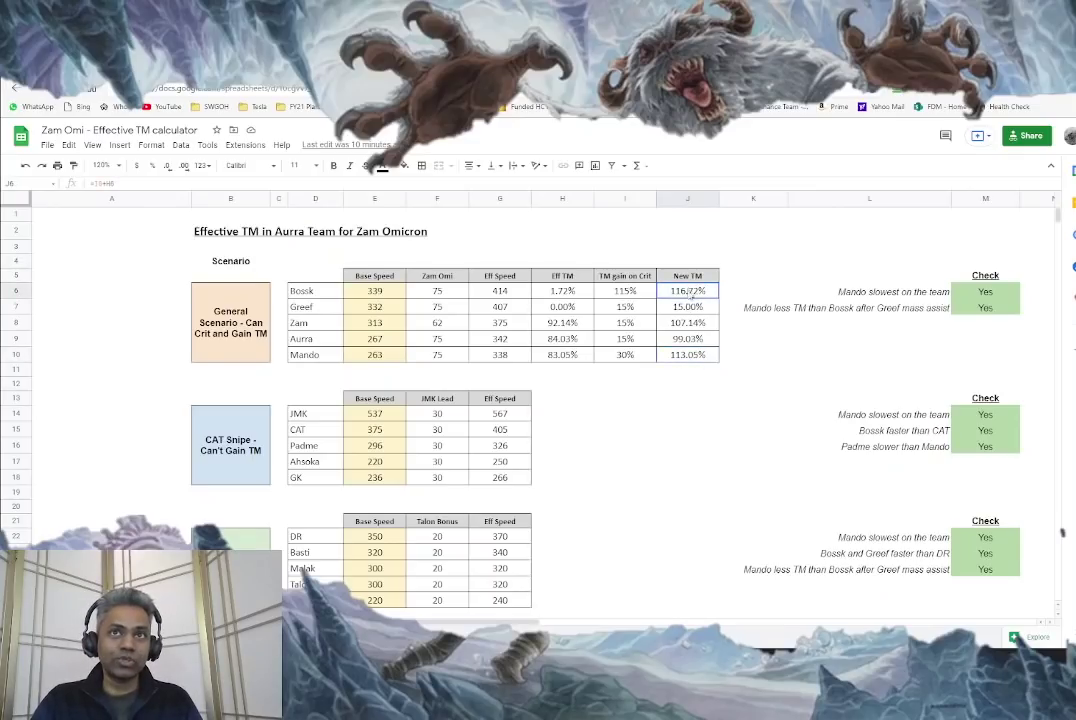
left_click_drag(688, 291, 676, 354)
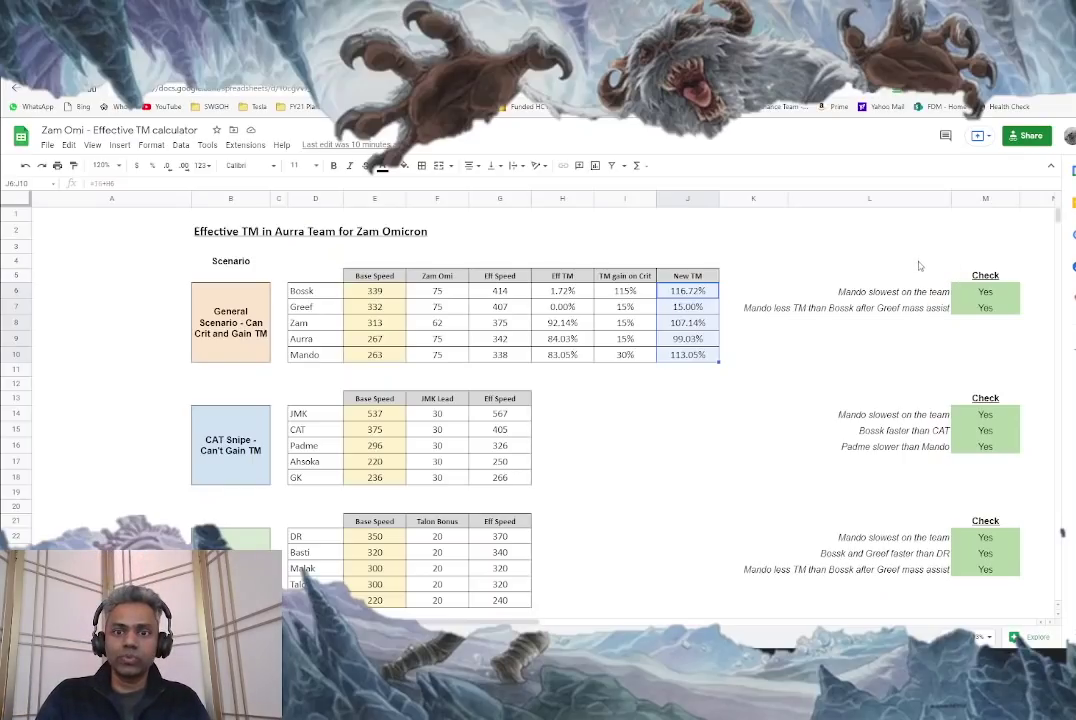
left_click_drag(900, 291, 1000, 322)
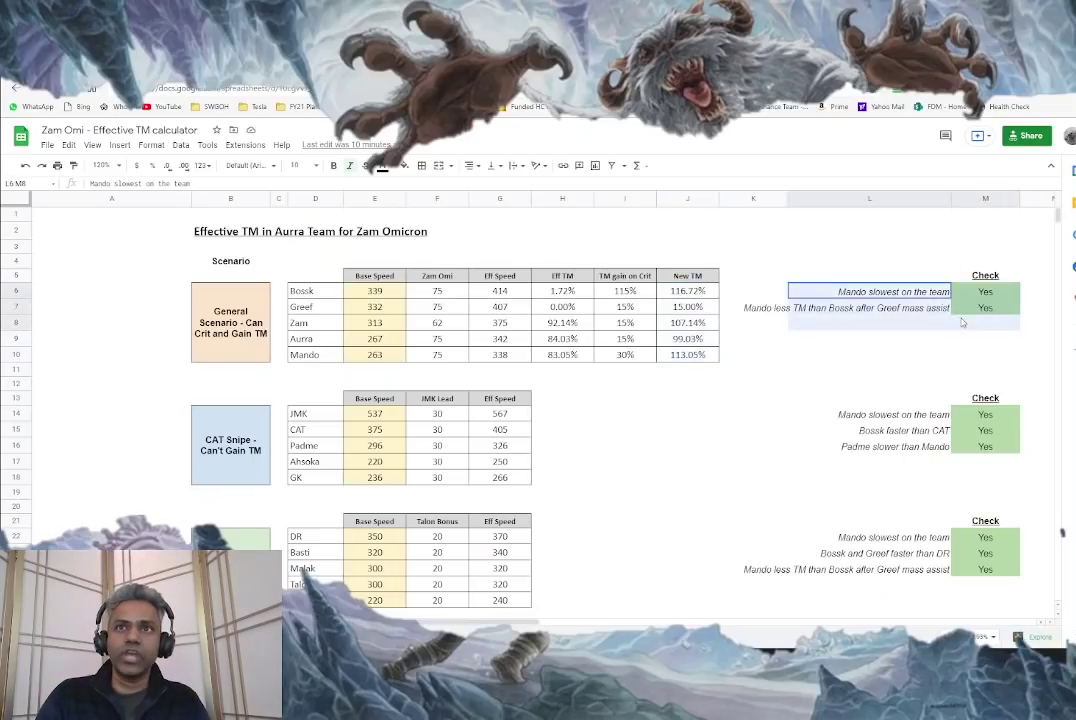
left_click_drag(395, 291, 385, 354)
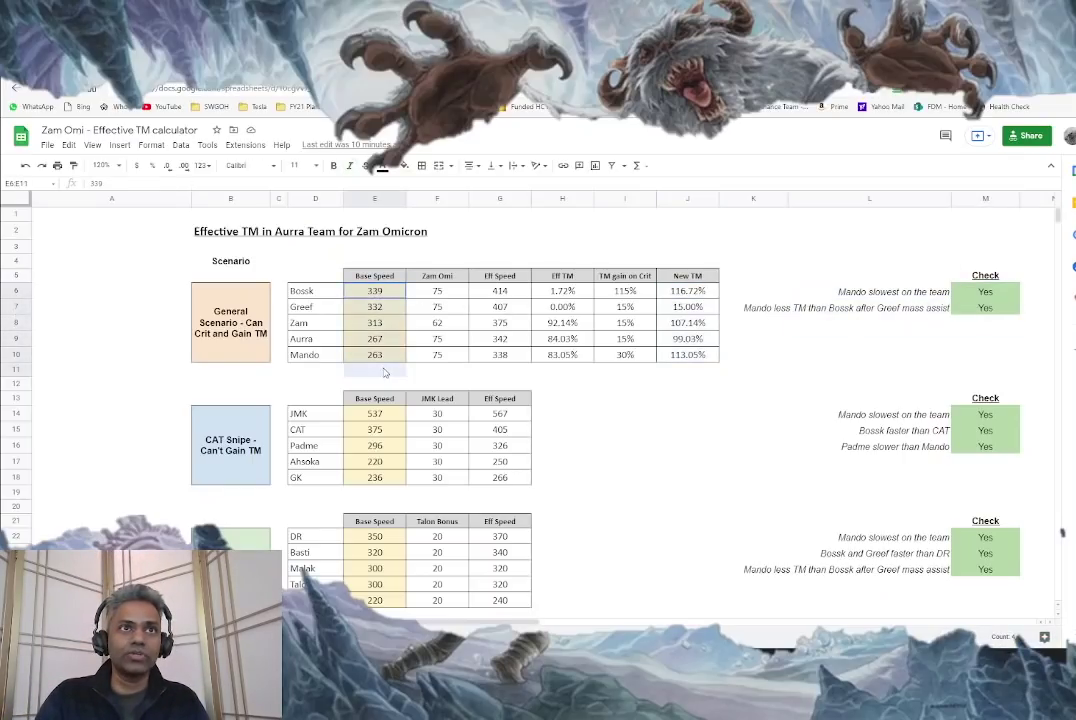
- Review the General Scenario's two Mando checks alongside Bossk's New TM and TM gain on Crit formulas
left_click(900, 291)
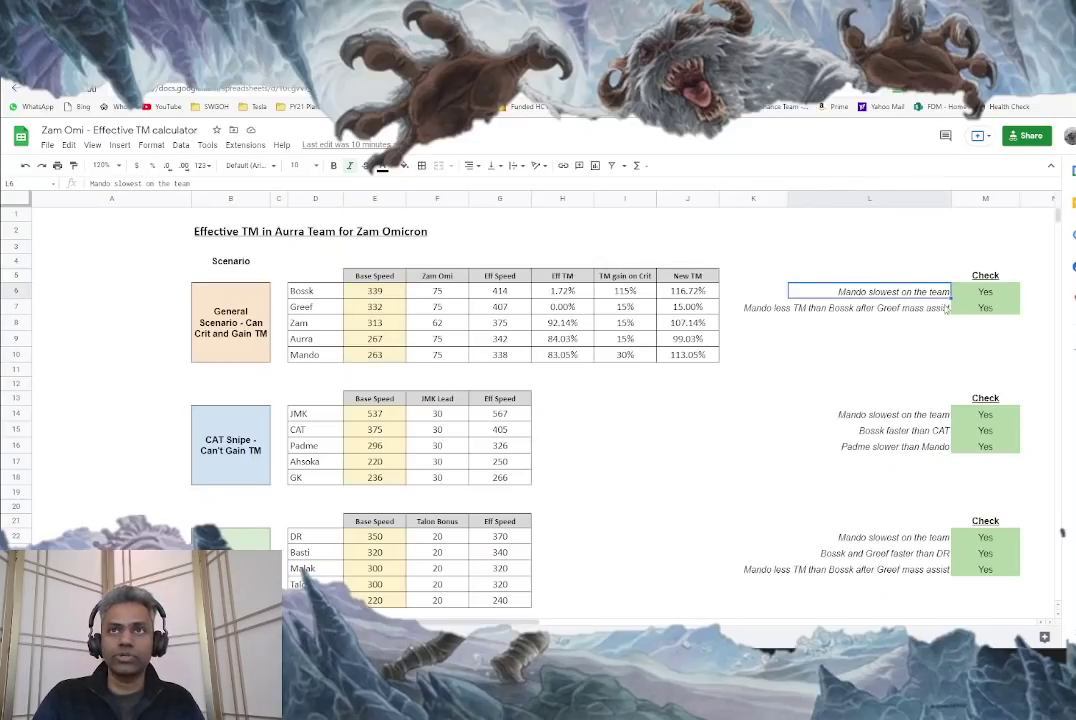
key("Down")
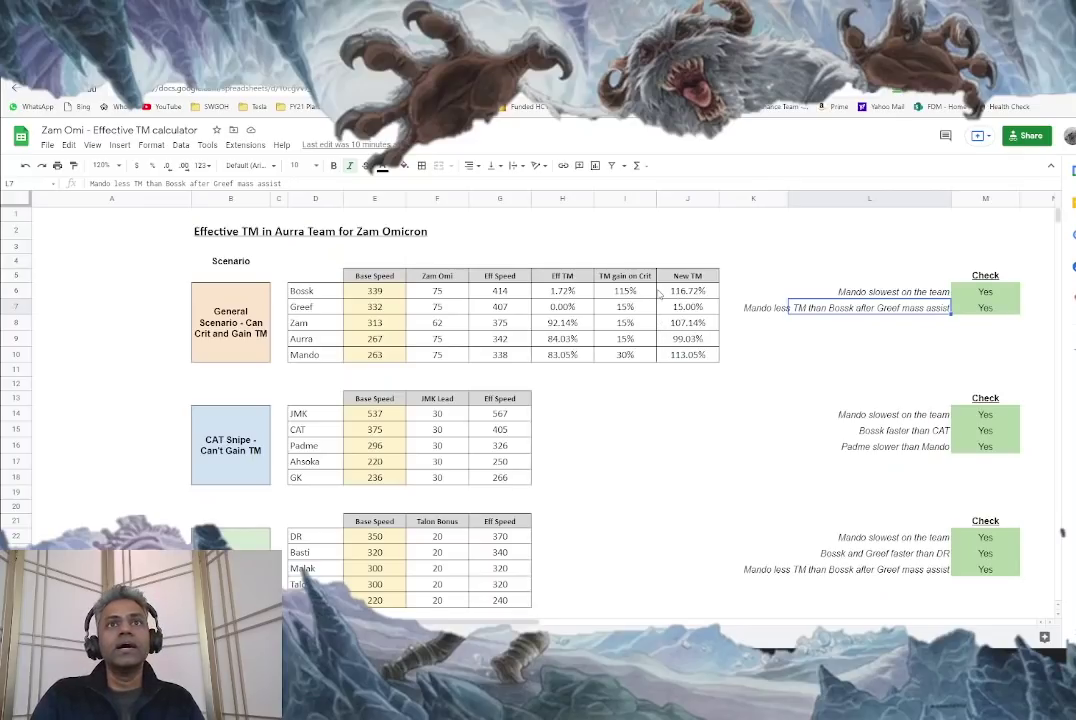
left_click_drag(209, 293, 879, 291)
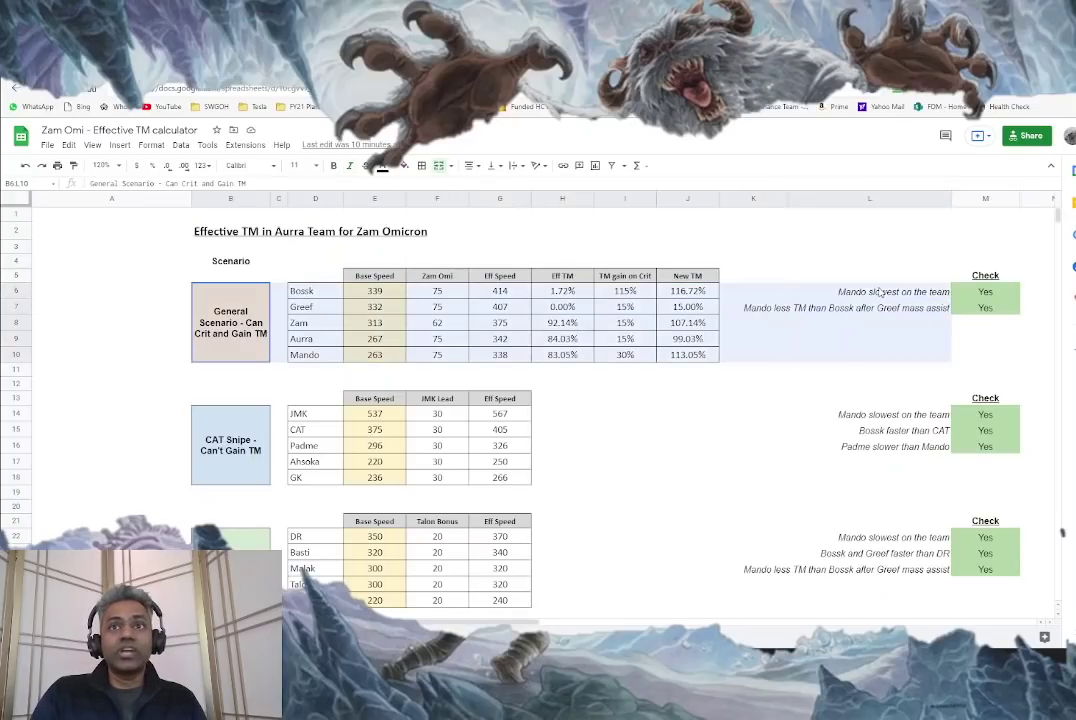
left_click(703, 290)
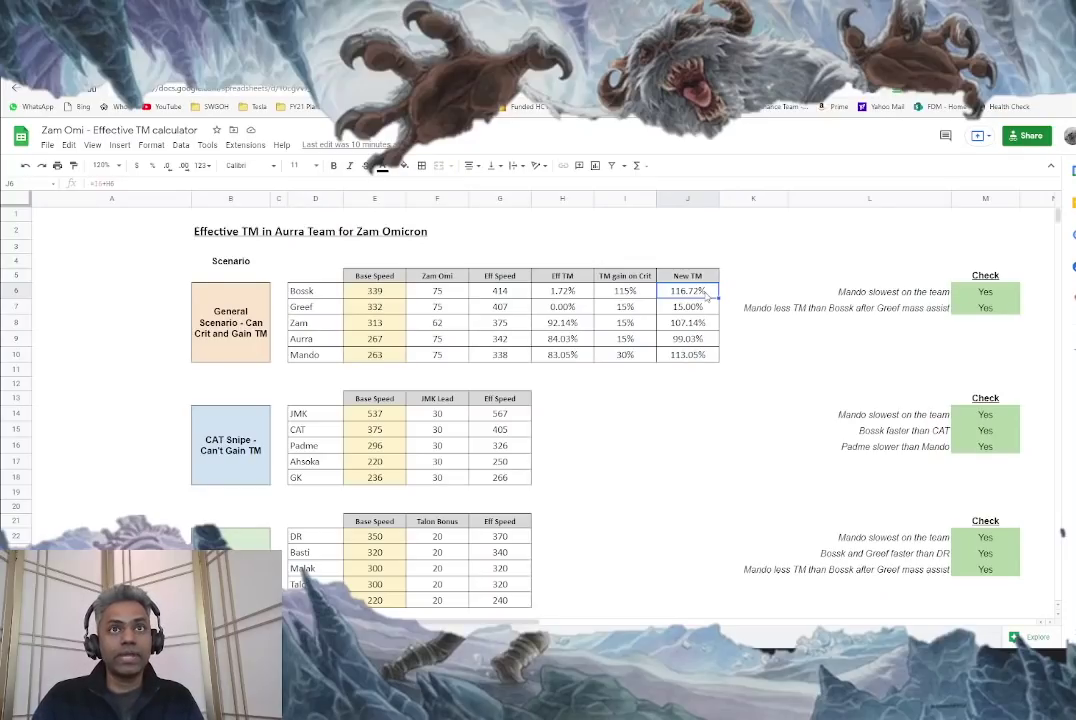
left_click(632, 291)
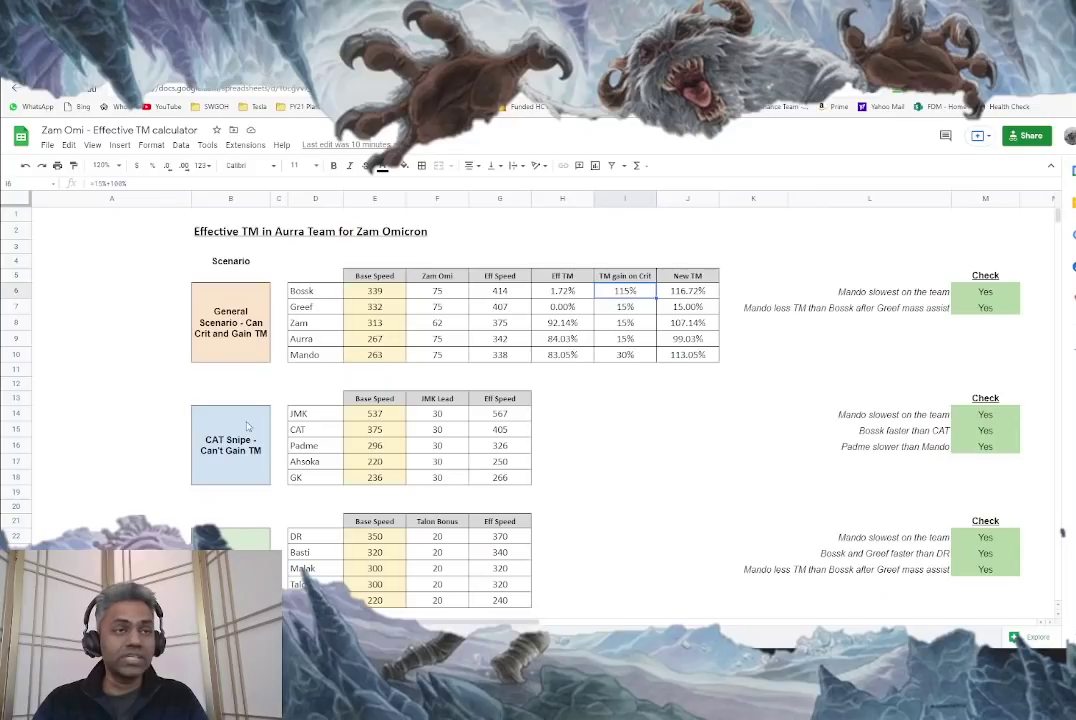
- Contrast CAT in the CAT Snipe scenario with the General Scenario's Eff Speed and turn meter columns
left_click(325, 433)
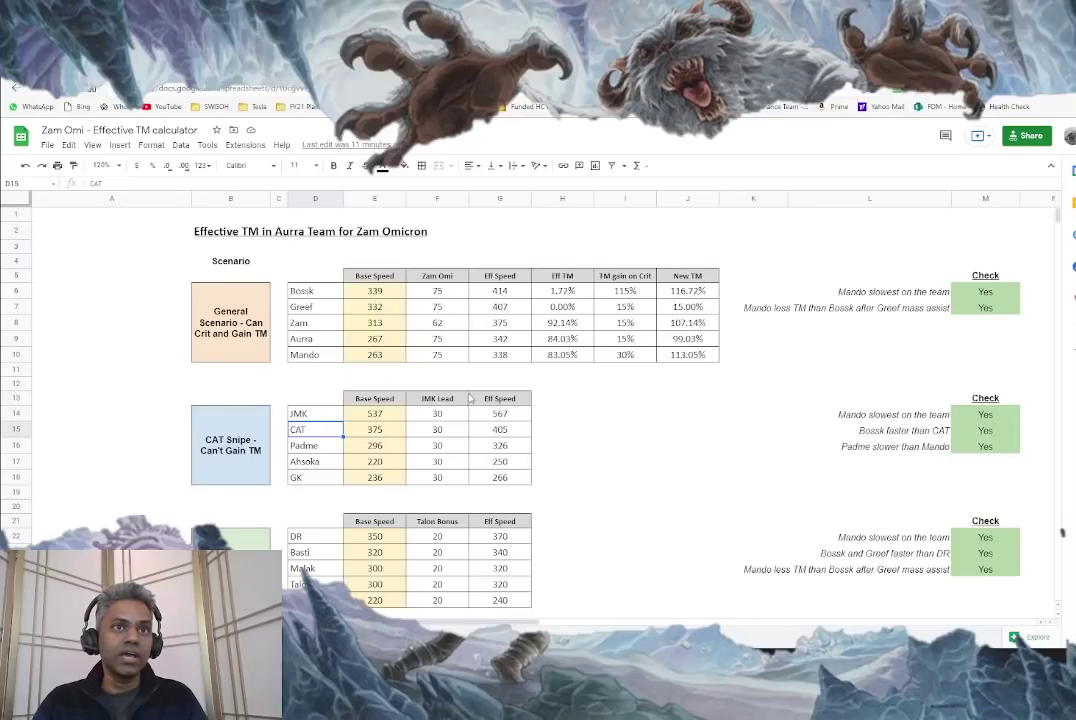
left_click_drag(498, 290, 499, 338)
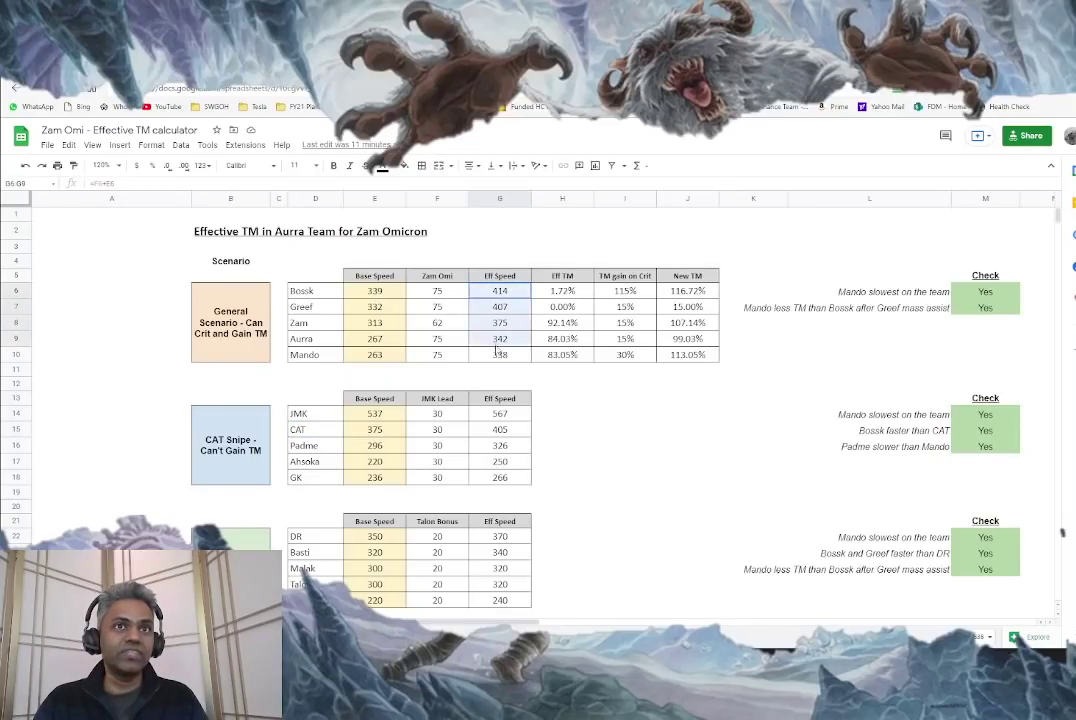
left_click_drag(562, 246, 727, 425)
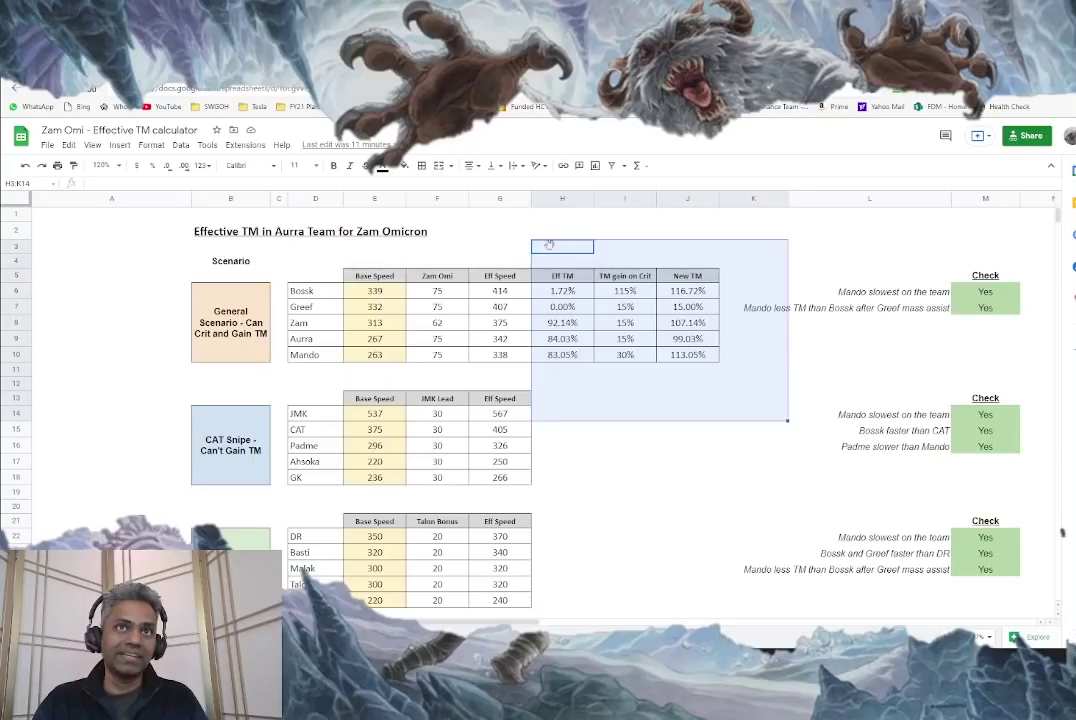
left_click_drag(499, 246, 510, 362)
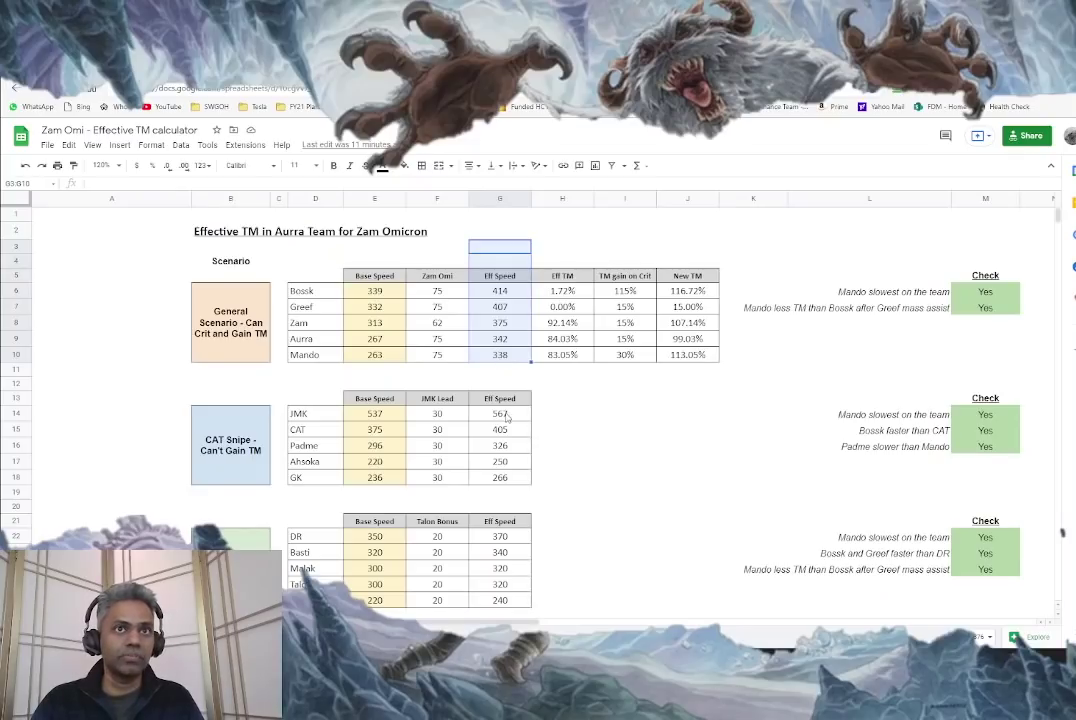
- Examine CAT's base speed, JMK Lead bonus and Eff Speed formula in the CAT Snipe scenario
left_click(238, 425)
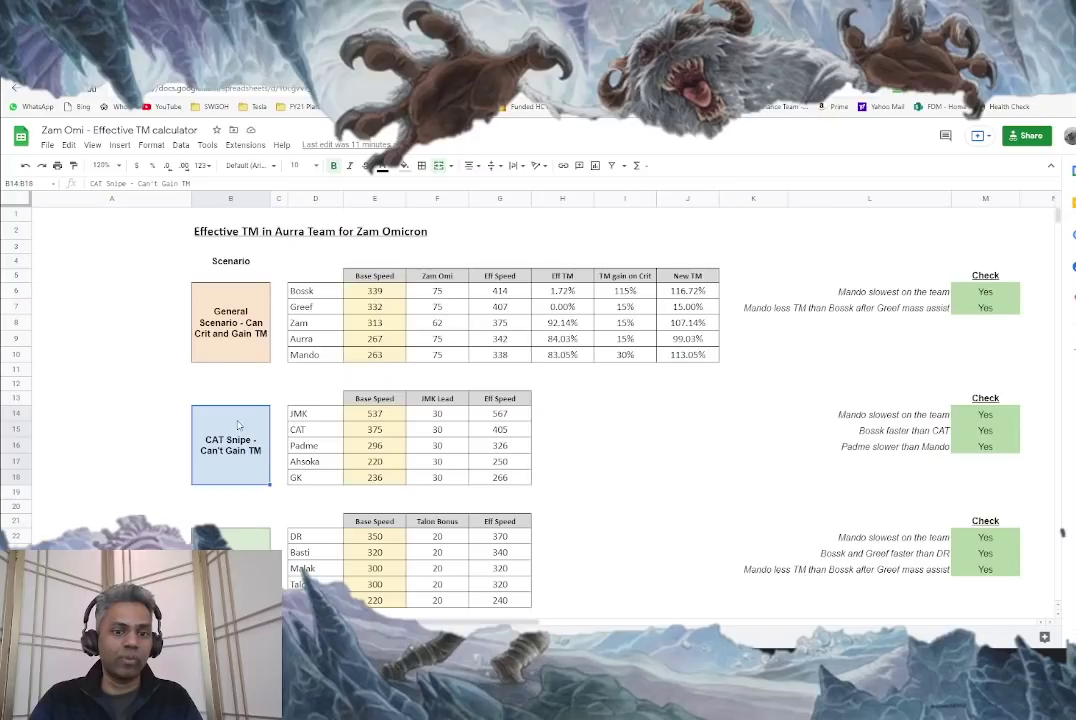
left_click(370, 428)
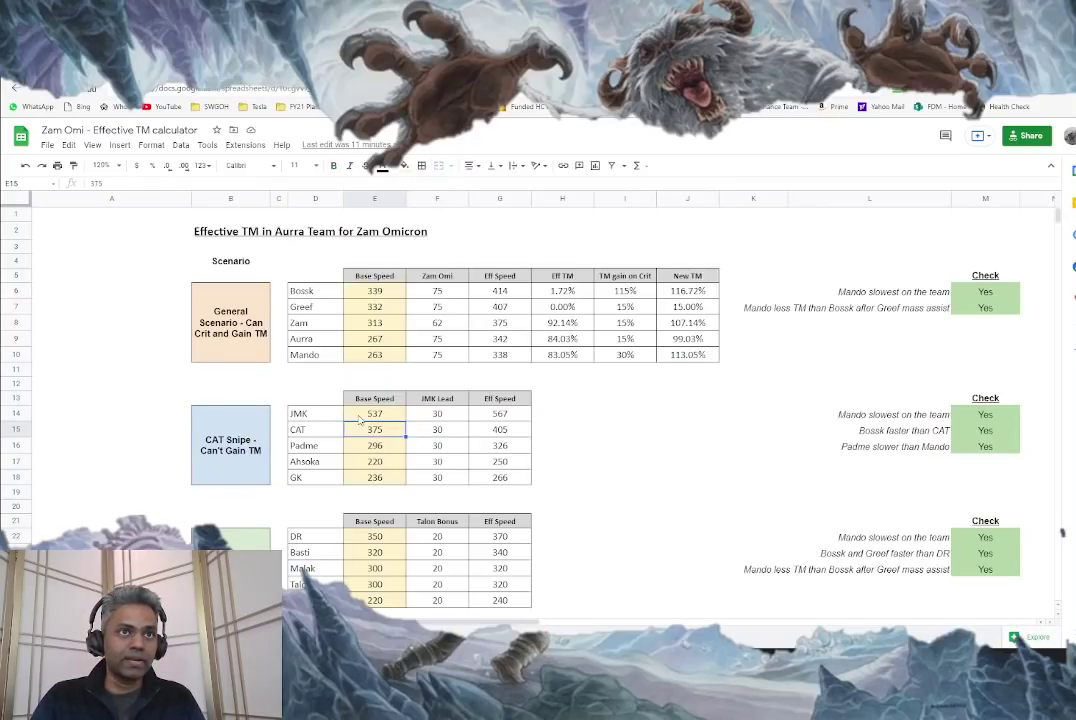
left_click(360, 418)
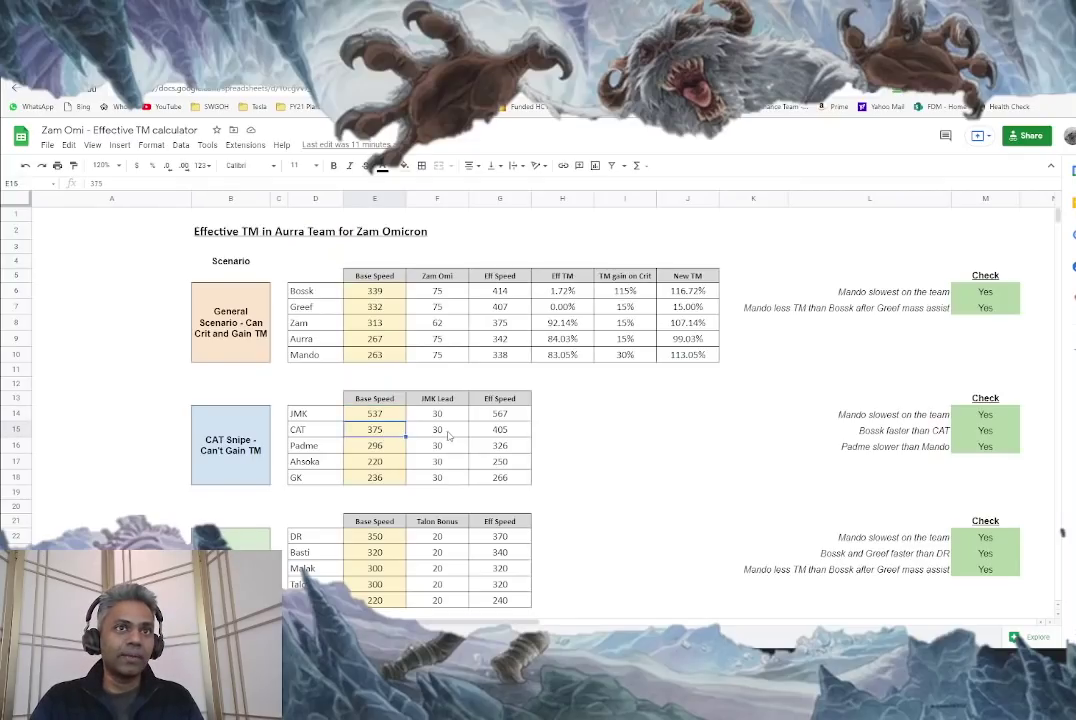
left_click(434, 430)
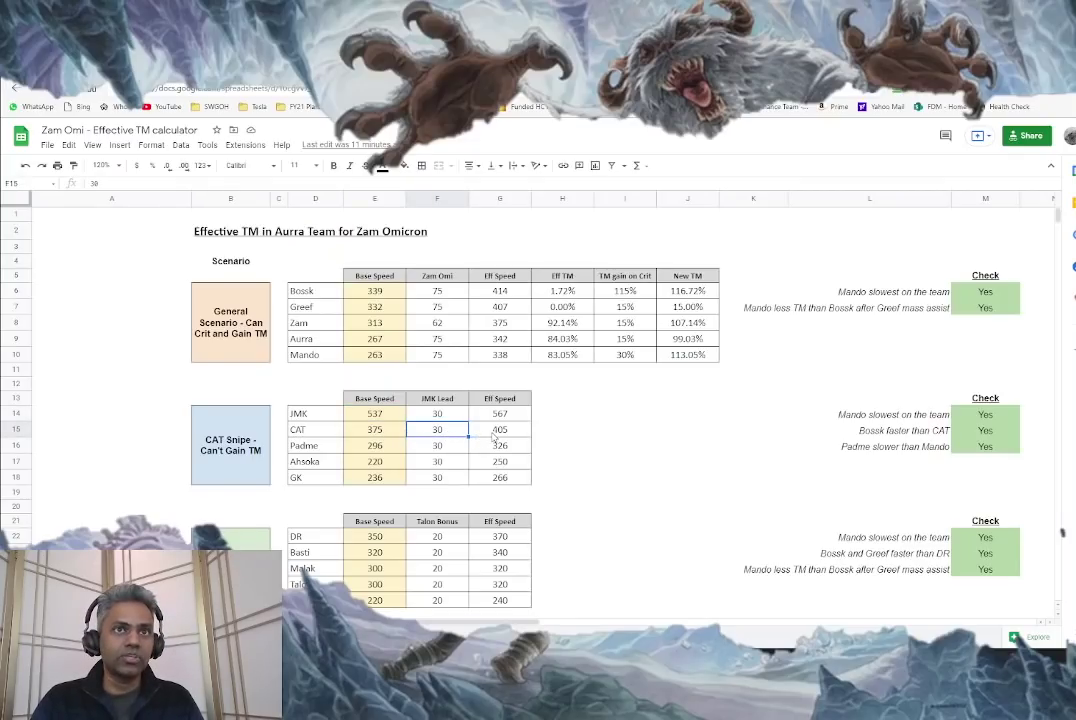
left_click(505, 433)
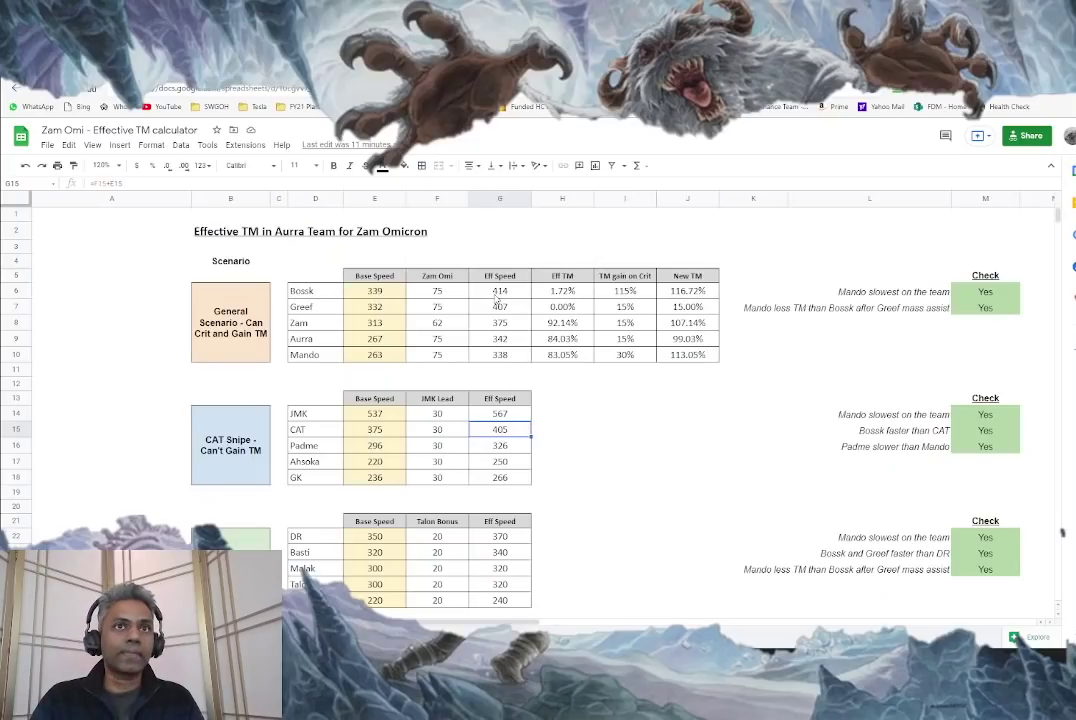
- Compare the Eff Speed of Bossk, Greef, Zam and Aurra one by one with CAT's Eff Speed
left_click_drag(495, 297, 505, 306)
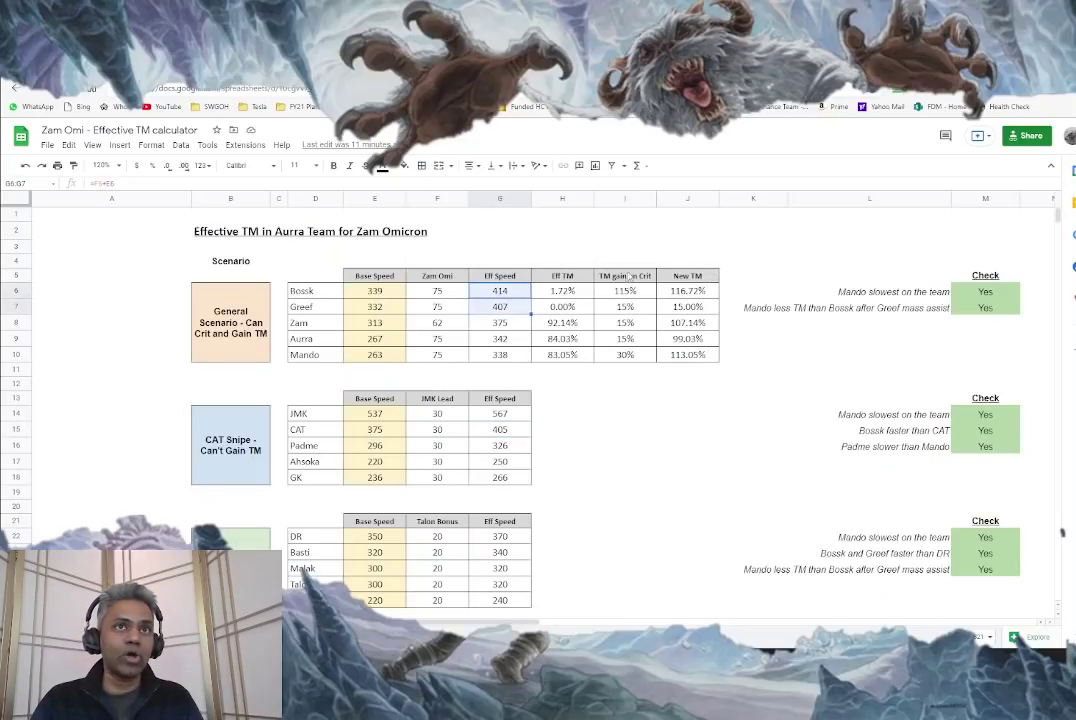
left_click(505, 292)
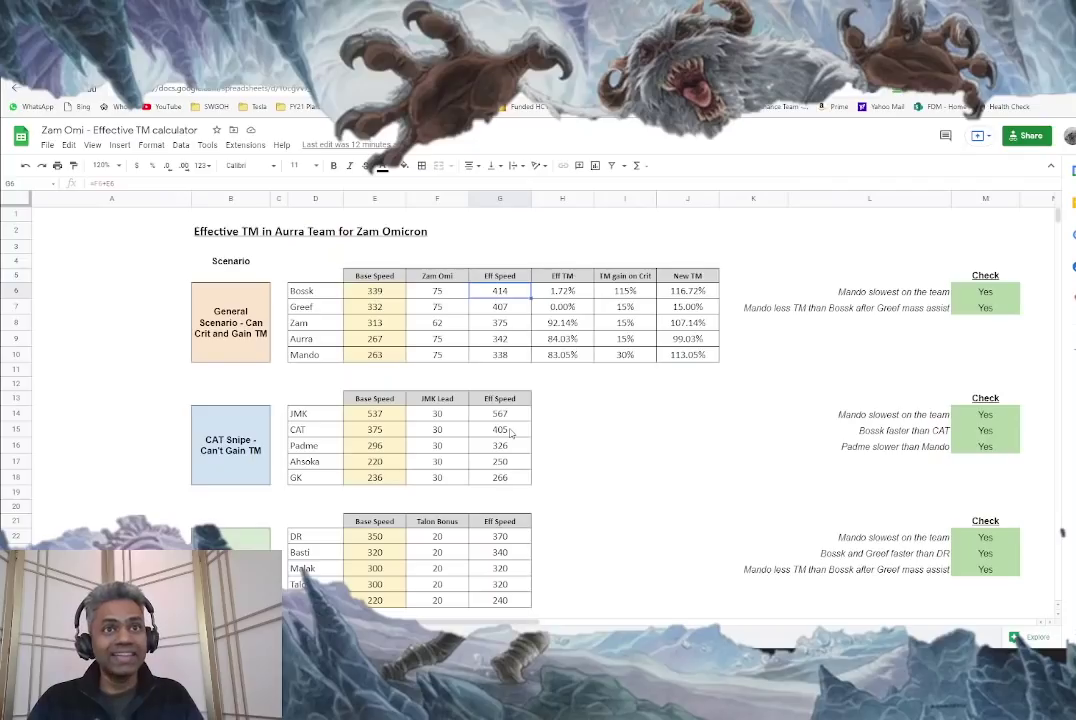
left_click(516, 310)
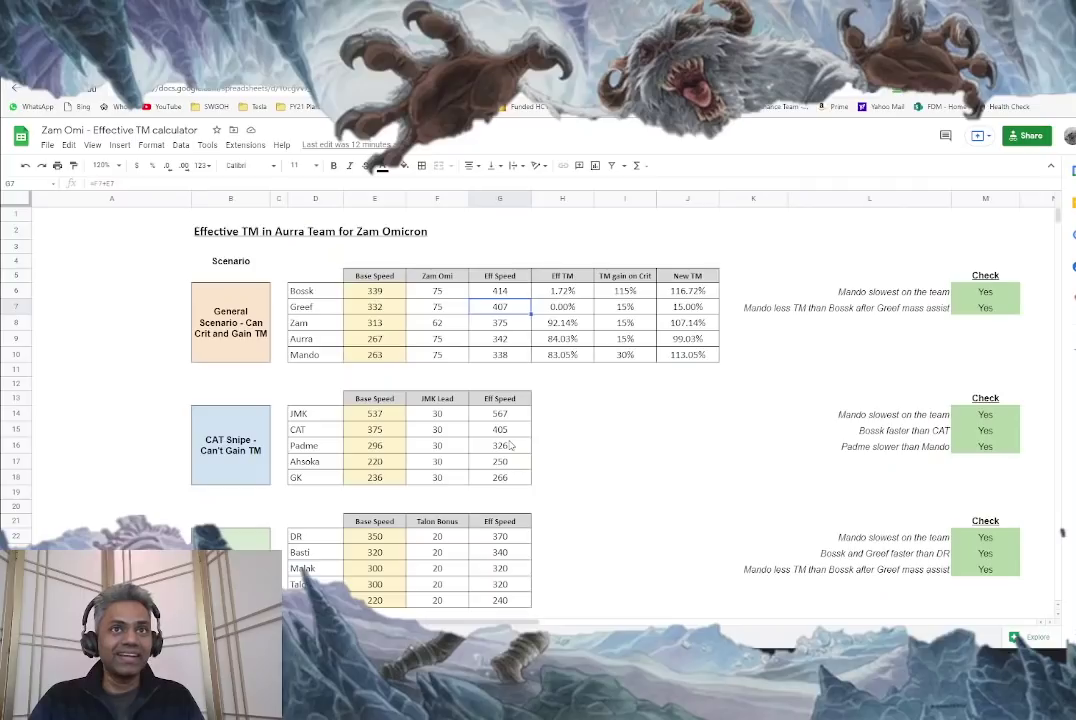
left_click(527, 326)
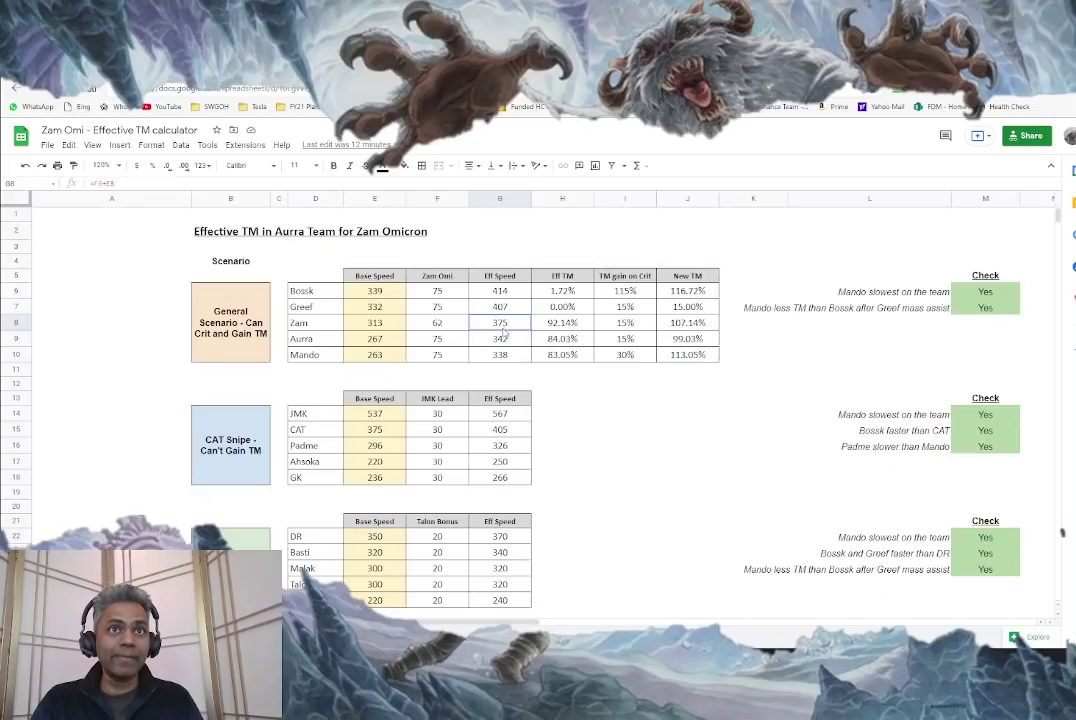
left_click(502, 336)
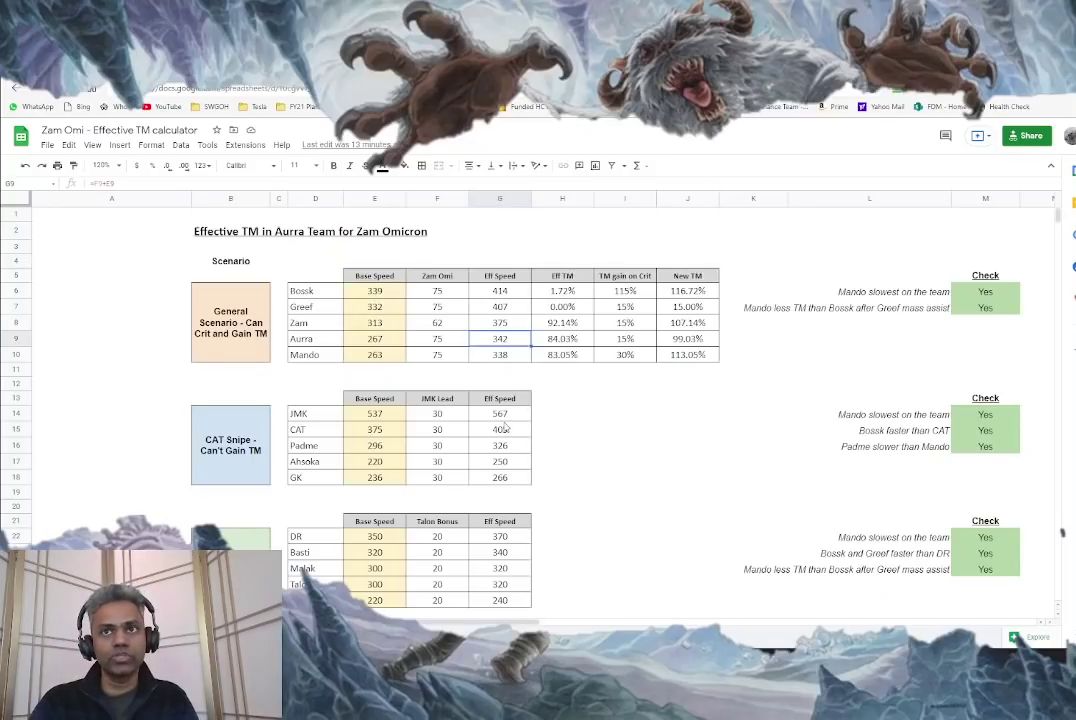
- Review the CAT Snipe check for Mando being slowest and compare Padme's Eff Speed with Mando's
left_click(863, 413)
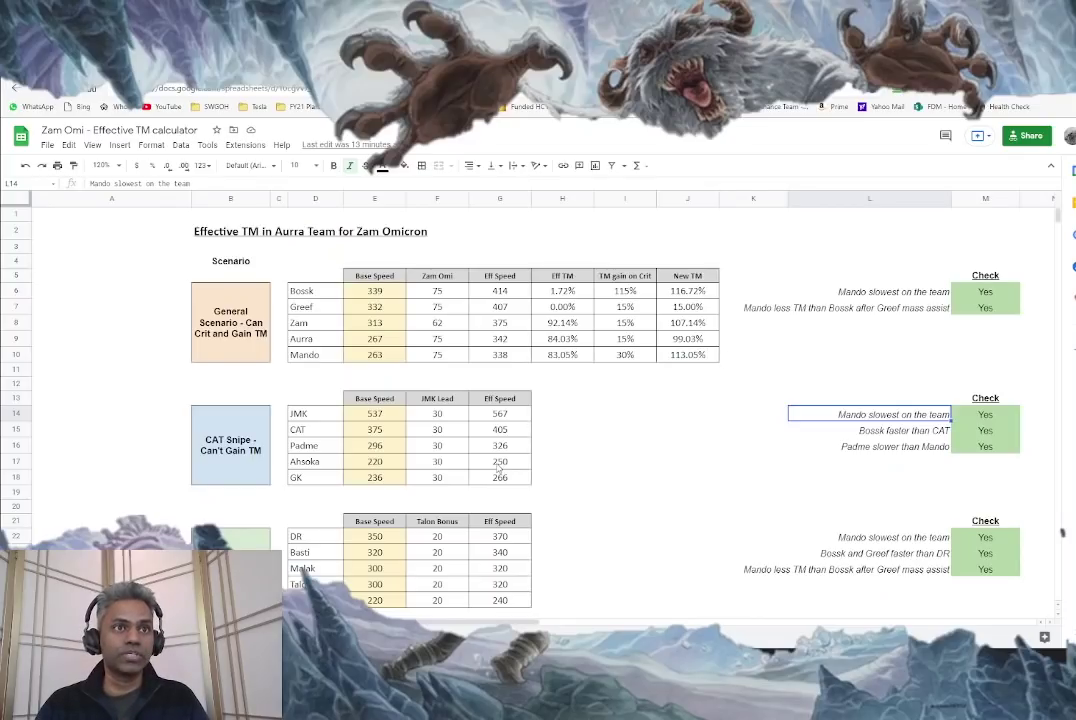
left_click(388, 448)
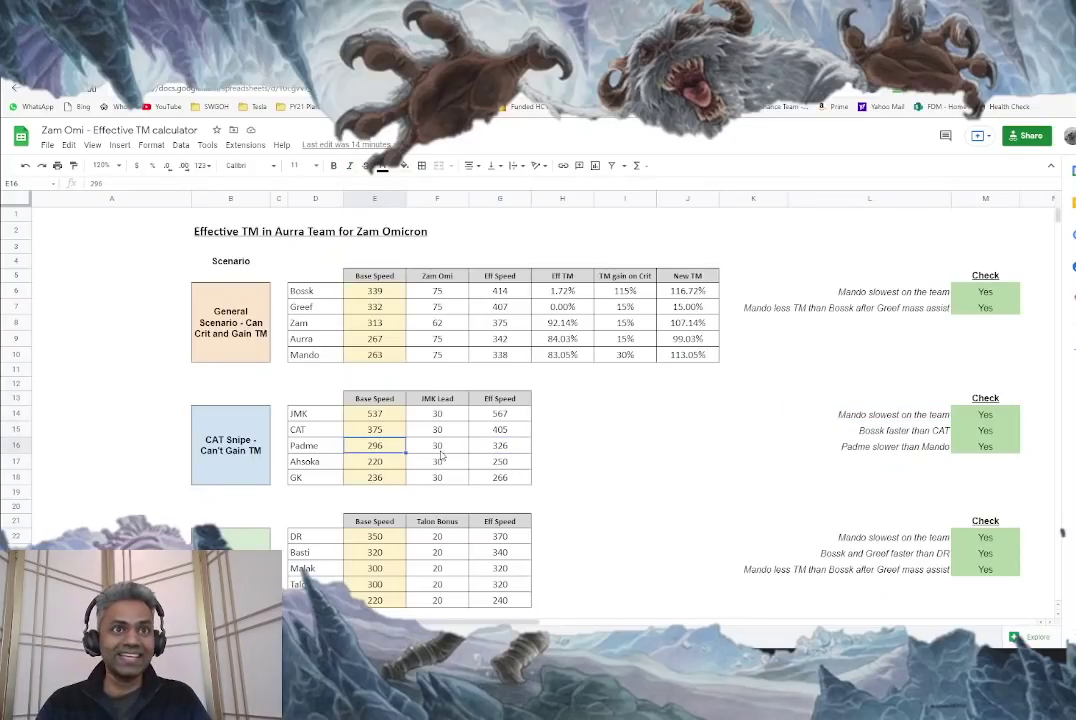
key("Right")
key("Right")
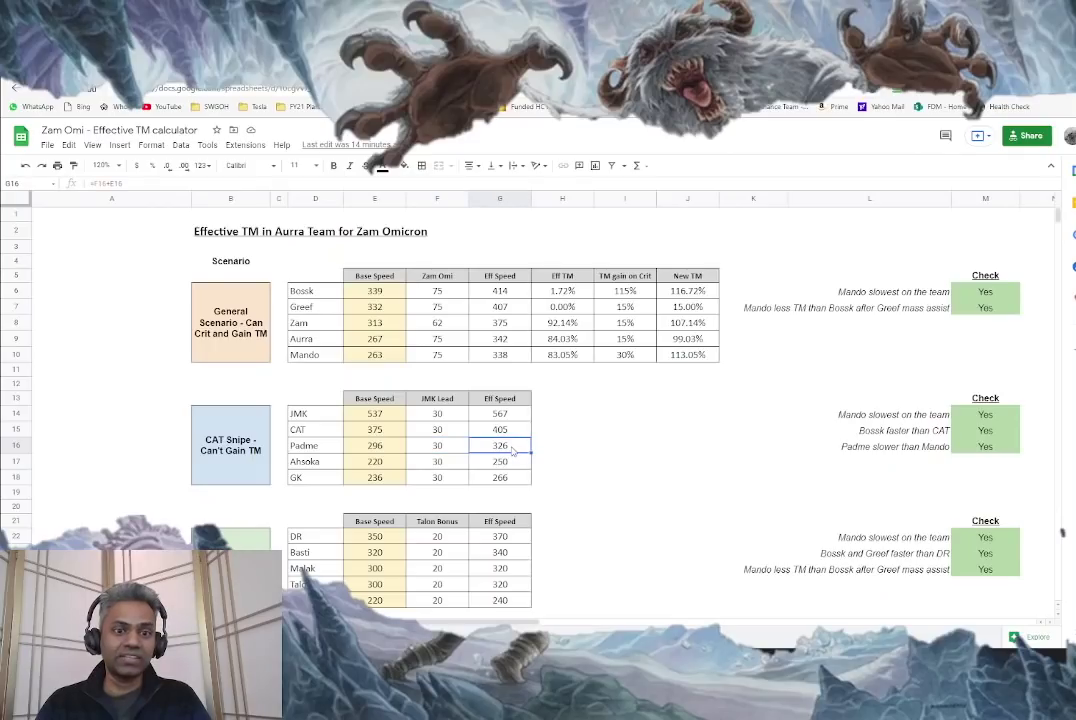
left_click(514, 354)
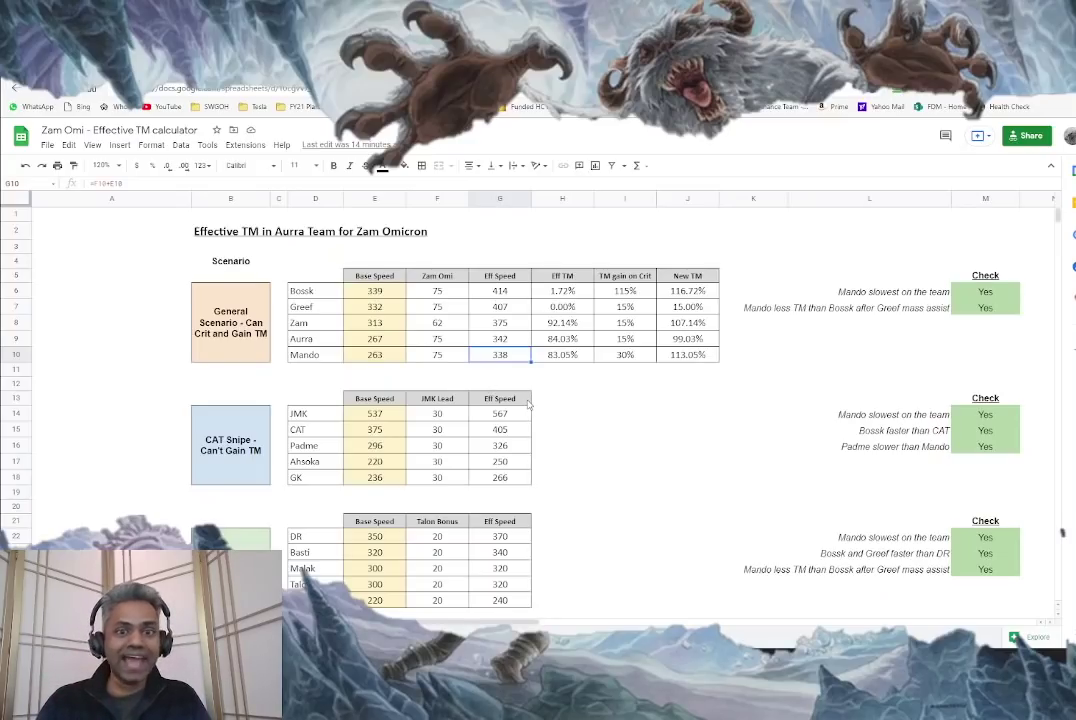
left_click(571, 446)
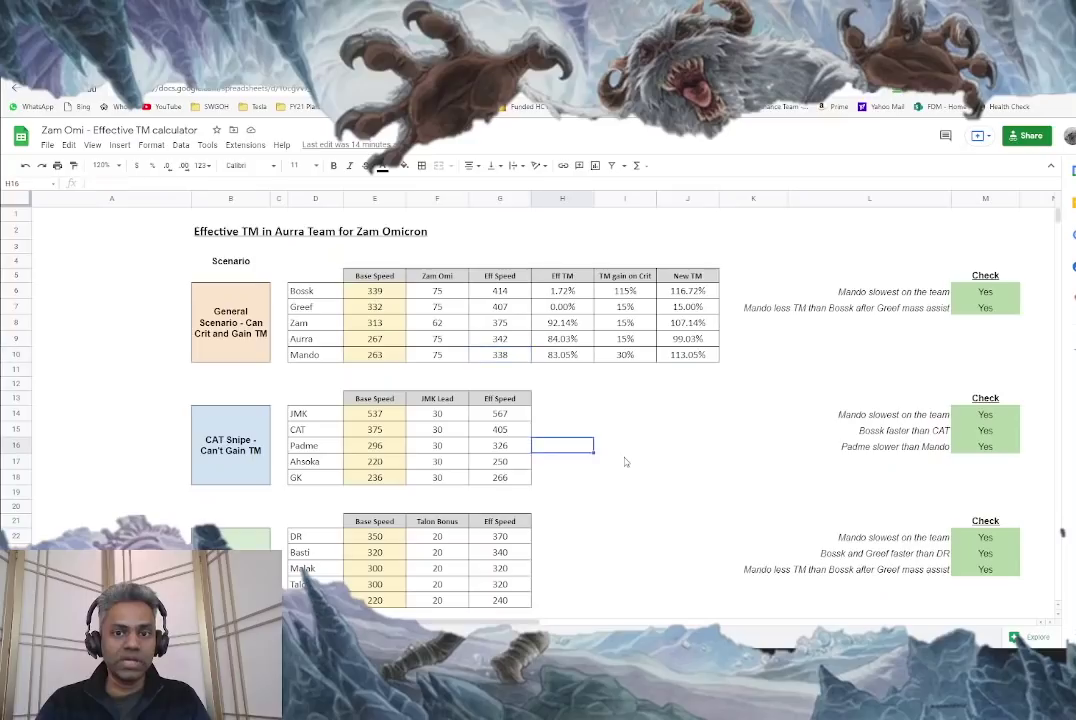
- Review the DR Counter scenario's team table, including its base speeds, Talon bonuses and Eff Speed values
key("Down")
key("Down")
key("Down")
key("Down")
key("Down")
key("Down")
key("Down")
key("Down")
key("Down")
key("Down")
key("Down")
key("Down")
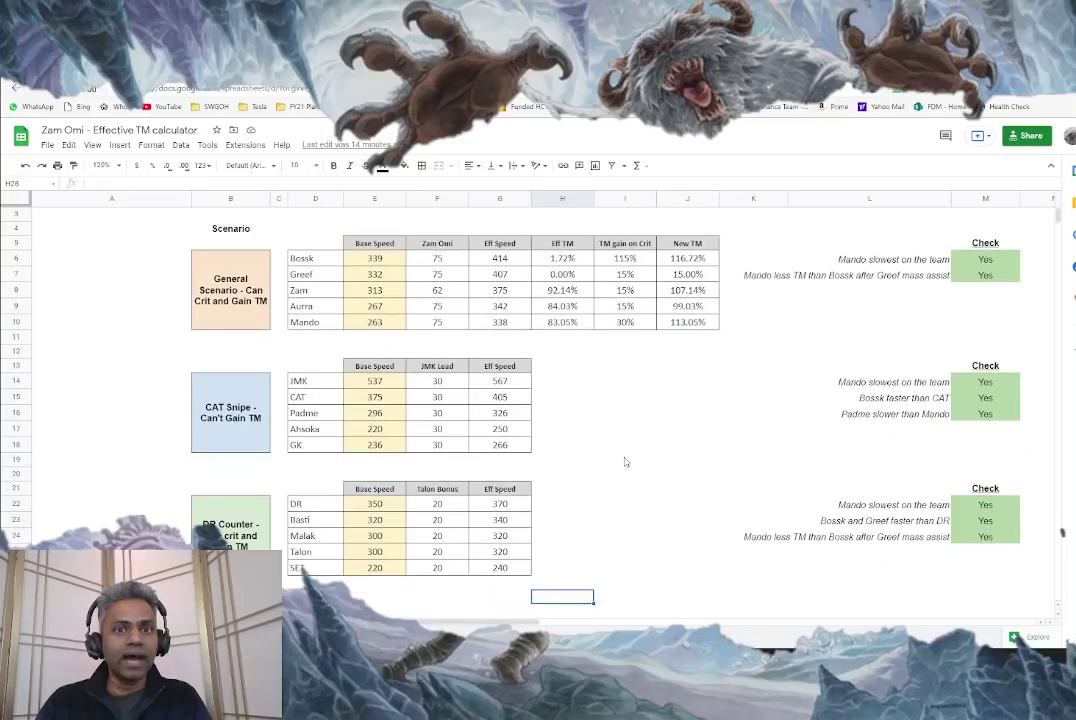
scroll(625, 461, "down", 2)
left_click(238, 468)
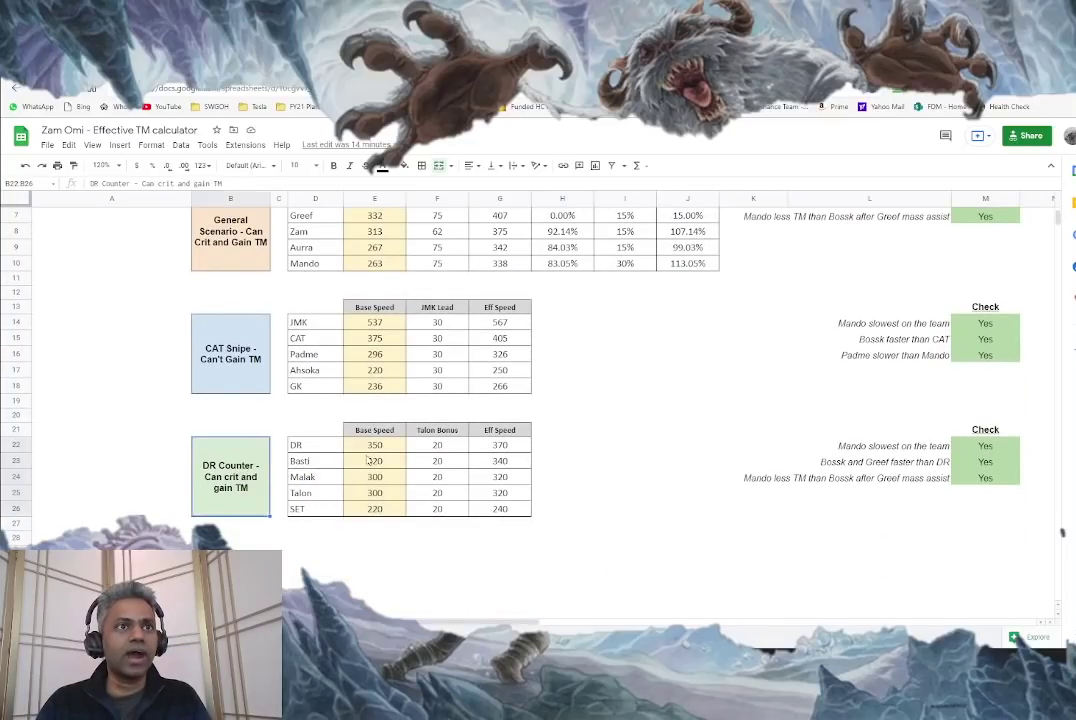
left_click(317, 430)
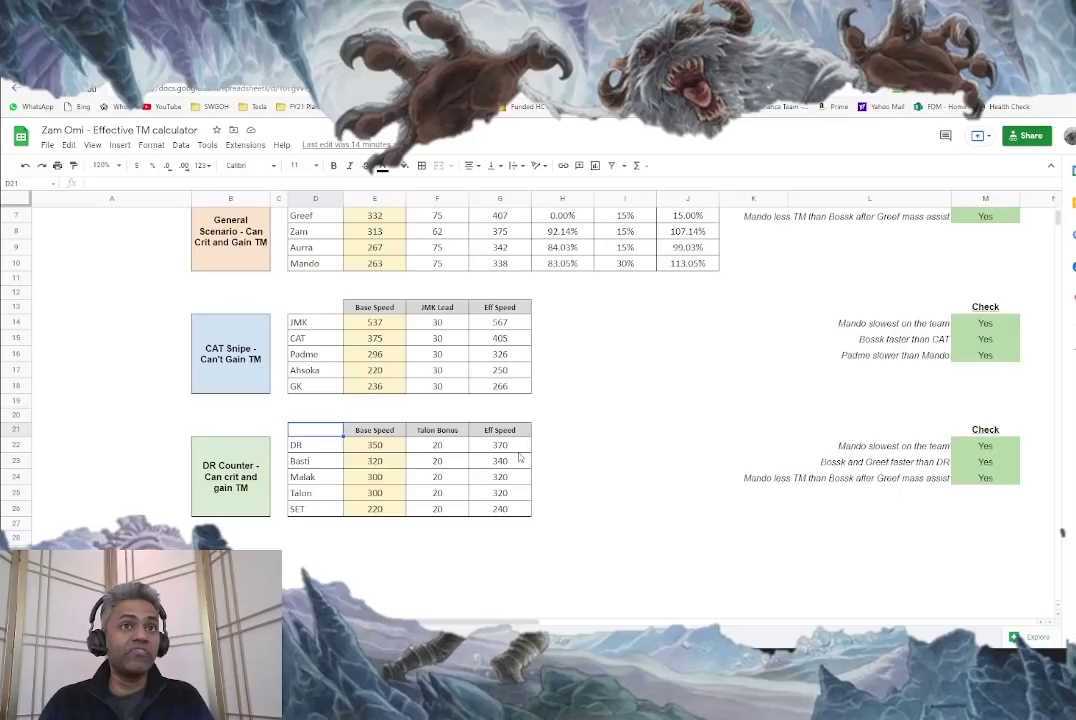
- Compare Greef's Eff Speed in the General Scenario with DR's Eff Speed in the DR Counter scenario
left_click(500, 216)
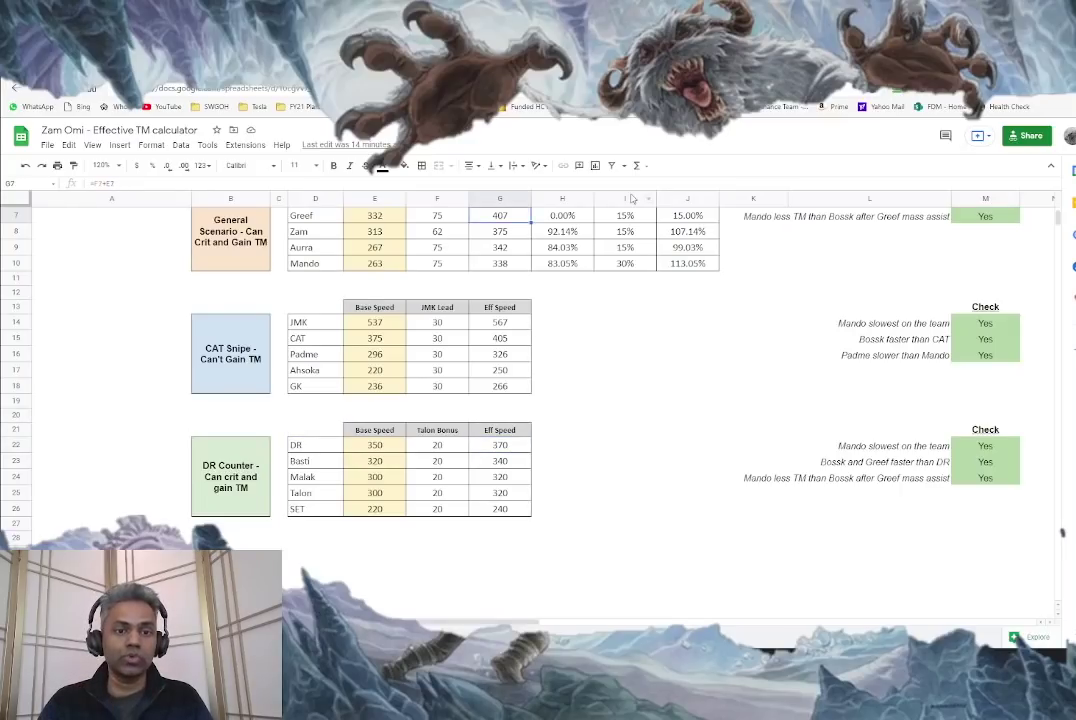
left_click(515, 446)
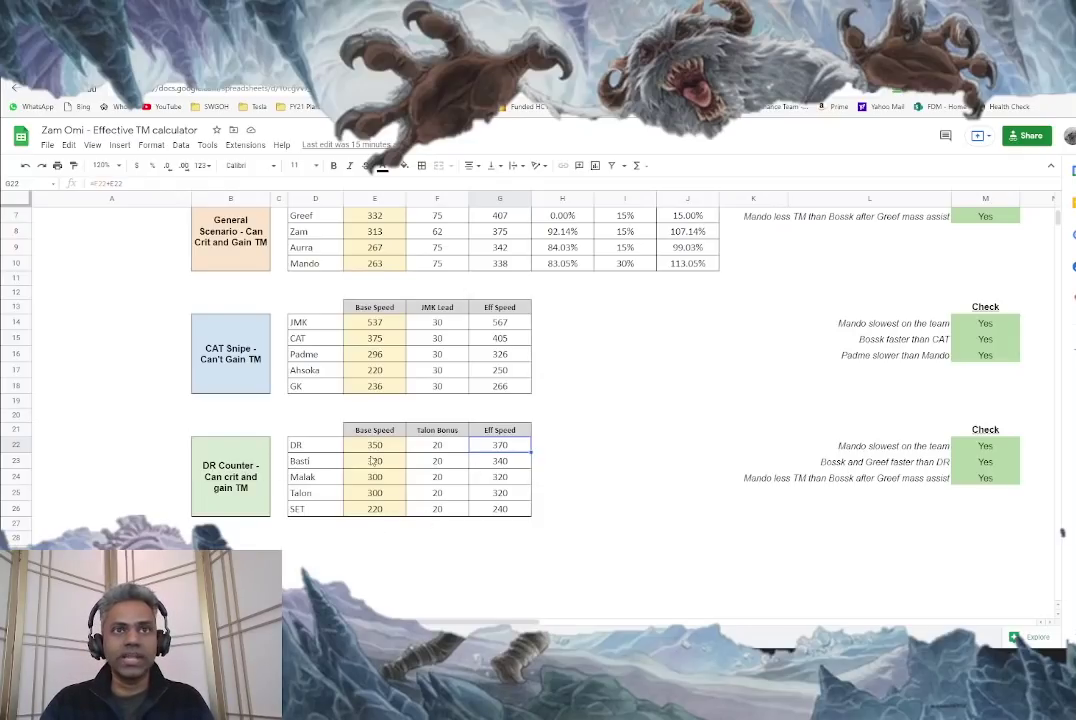
left_click(625, 462)
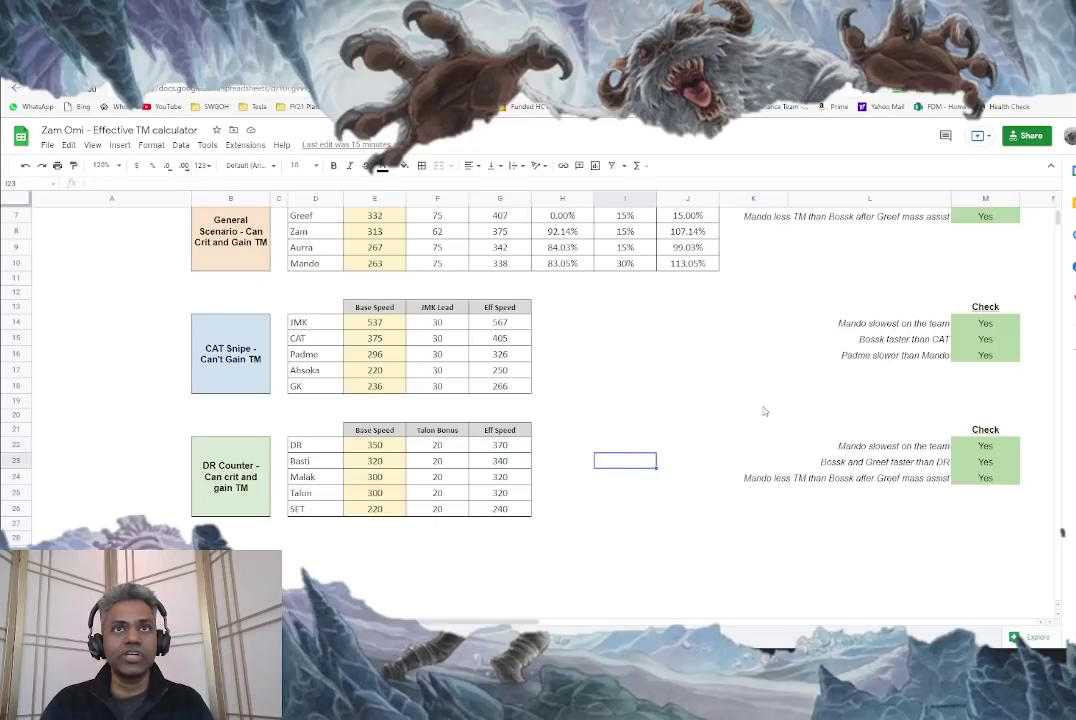
- Compare the New TM values of Bossk and Mando in the General Scenario with the check on Mando's turn meter
key("ctrl+Up")
key("ctrl+Up")
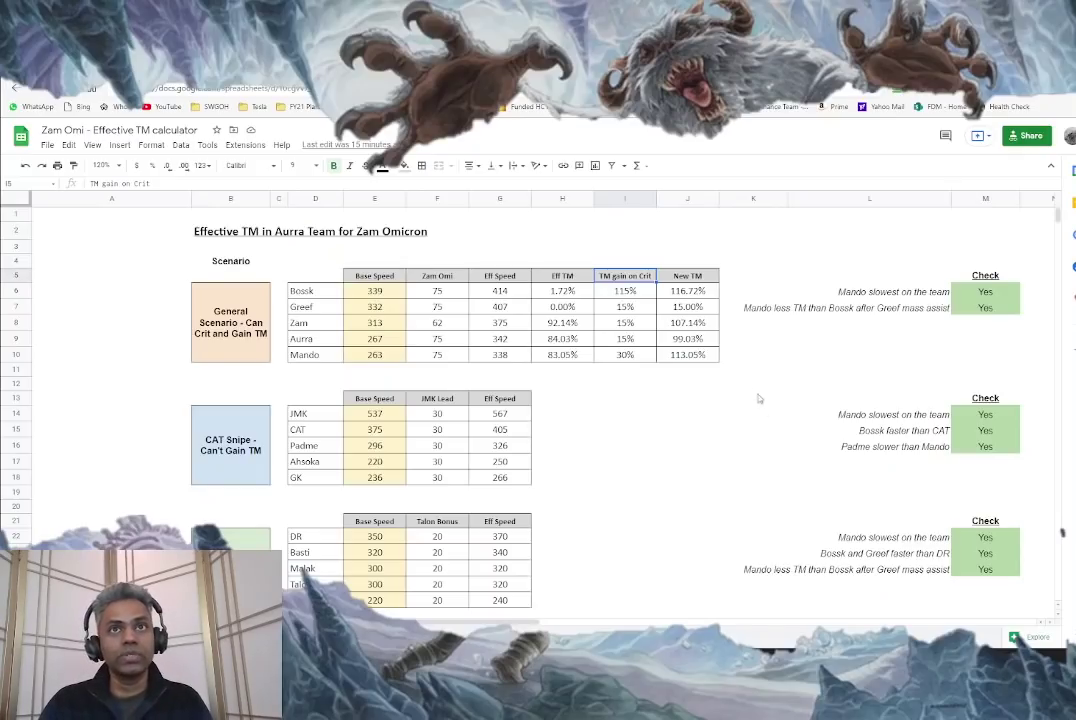
left_click(687, 290)
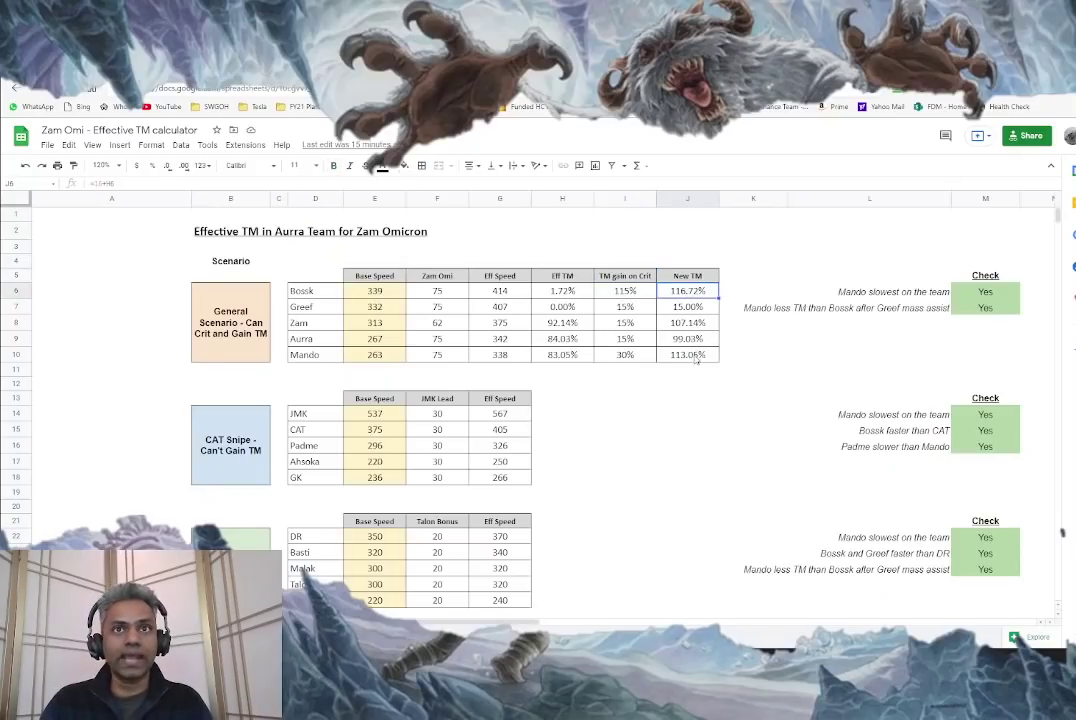
left_click(687, 354, "ctrl")
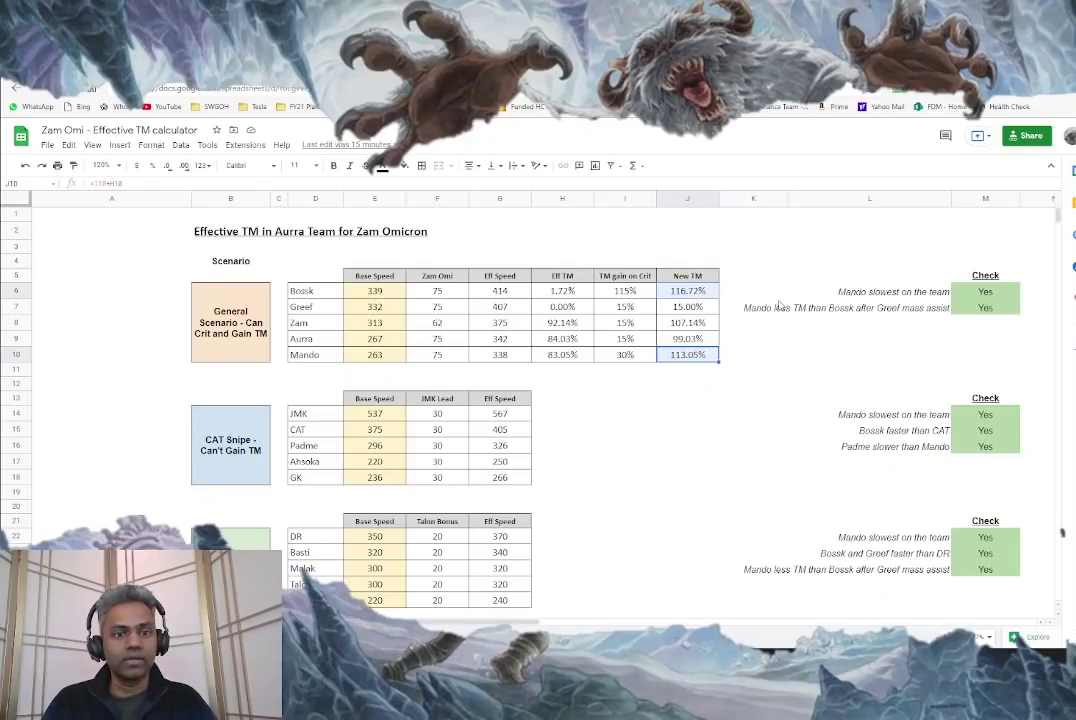
key("ctrl+Up")
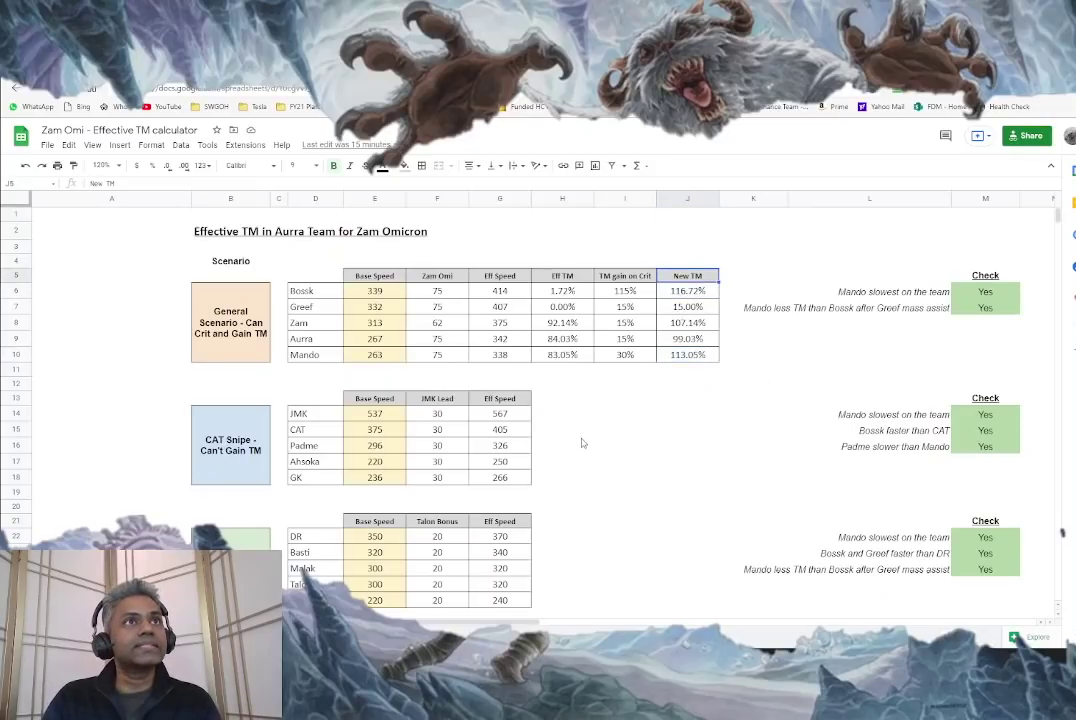
- Switch to the browser tab comparing the two players' profiles, season stats and summaries
left_click(218, 75)
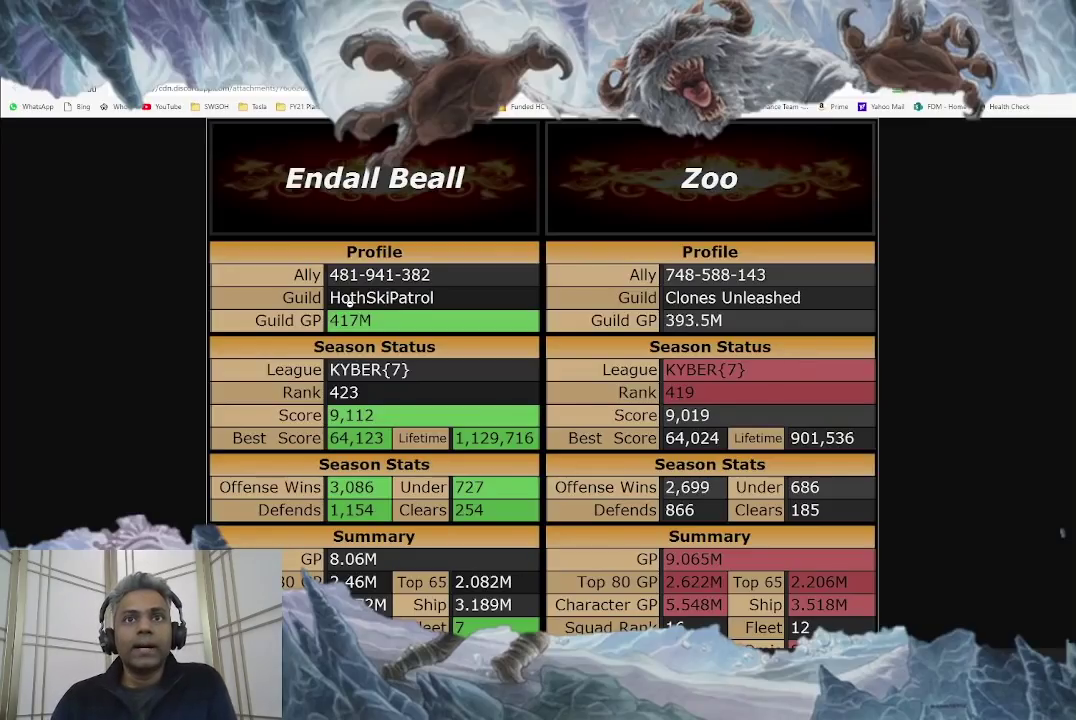
- Compare the two players' Summary and Mod Analysis sections, including GP, zetas, omicrons, gear levels and mod speeds
scroll(349, 302, "down", 1)
scroll(349, 305, "down", 1)
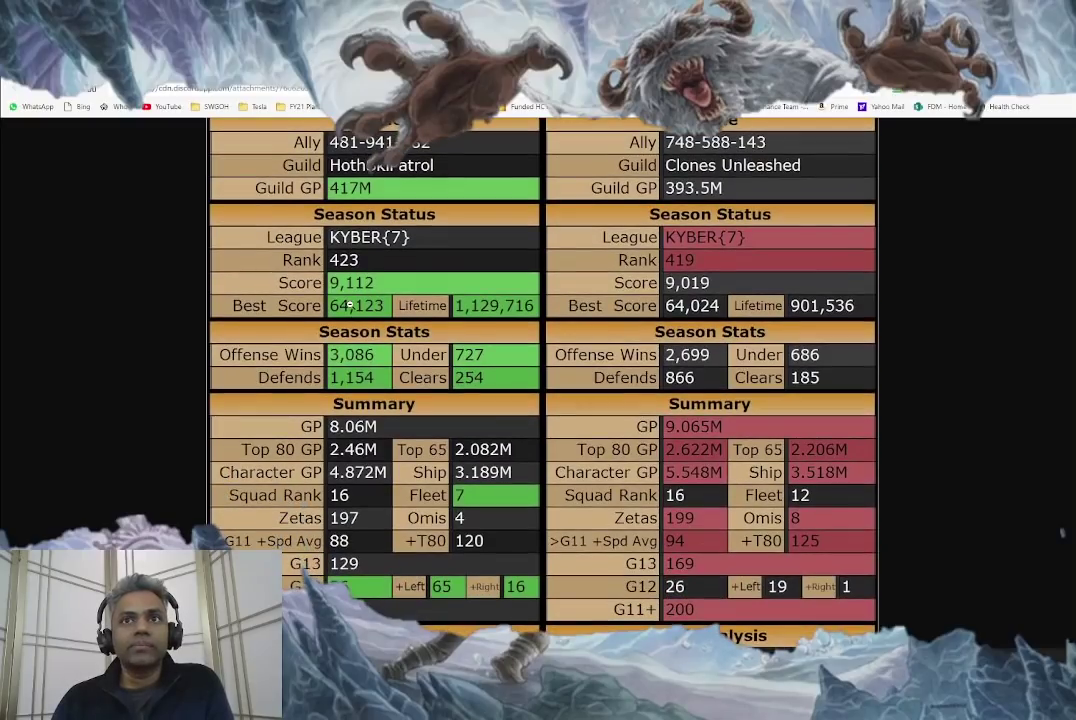
scroll(349, 305, "down", 1)
scroll(349, 303, "down", 2)
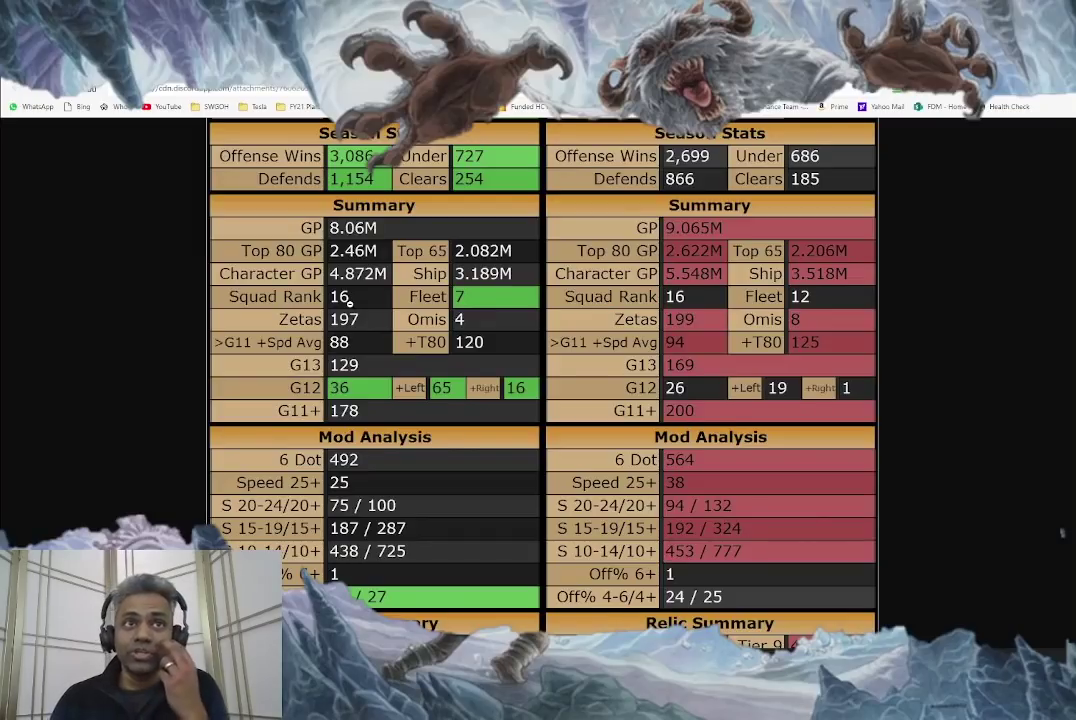
scroll(349, 301, "down", 1)
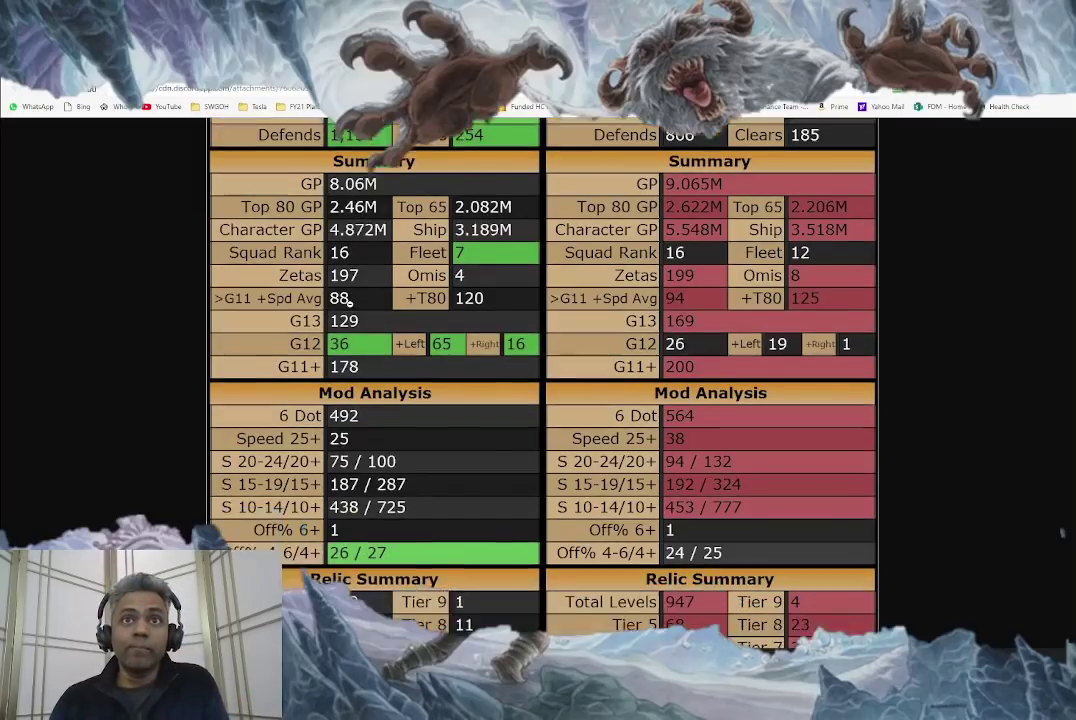
scroll(349, 301, "down", 1)
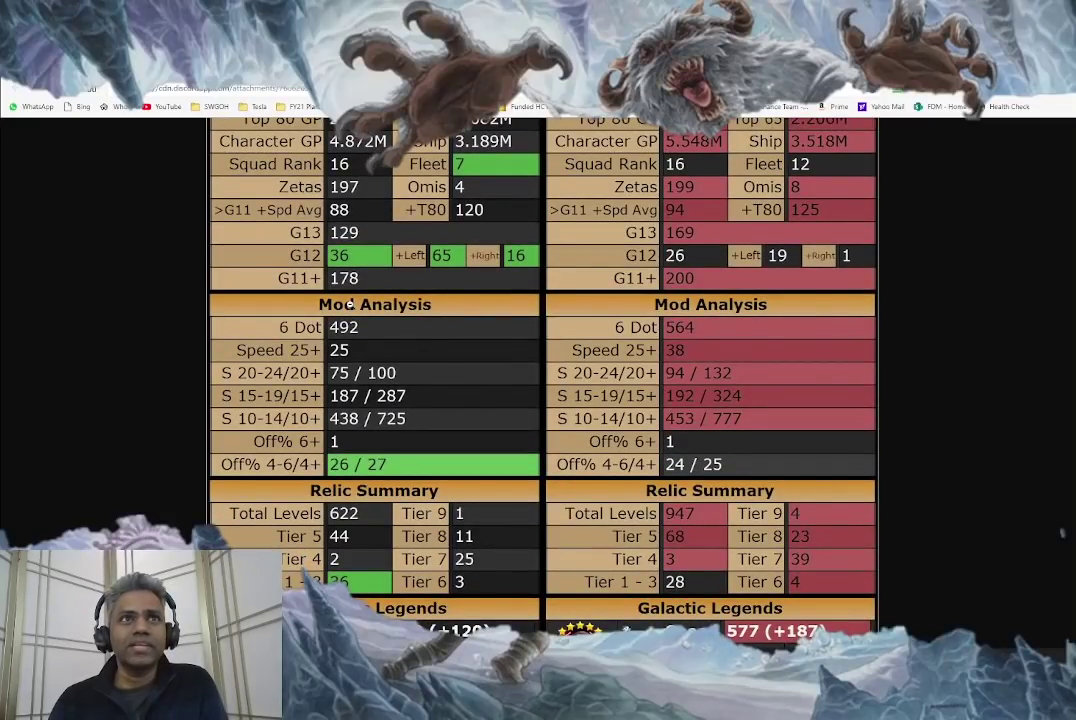
scroll(349, 301, "down", 1)
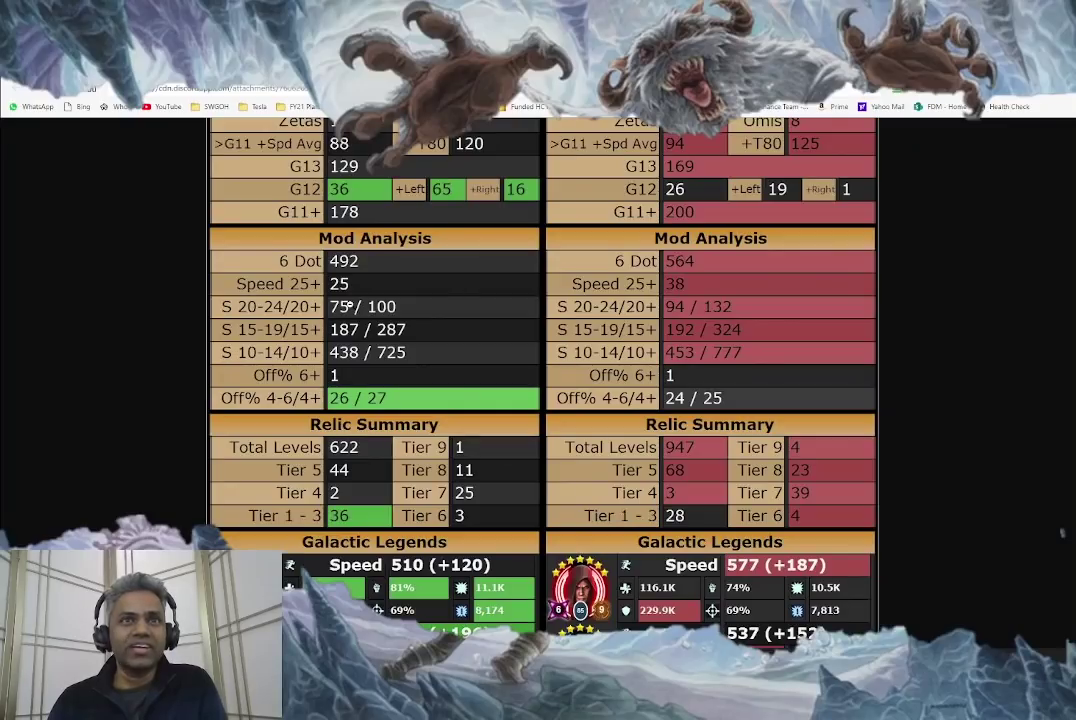
- Compare the two players' Relic Summary tiers and the speeds and stats of their Galactic Legends
scroll(348, 306, "down", 2)
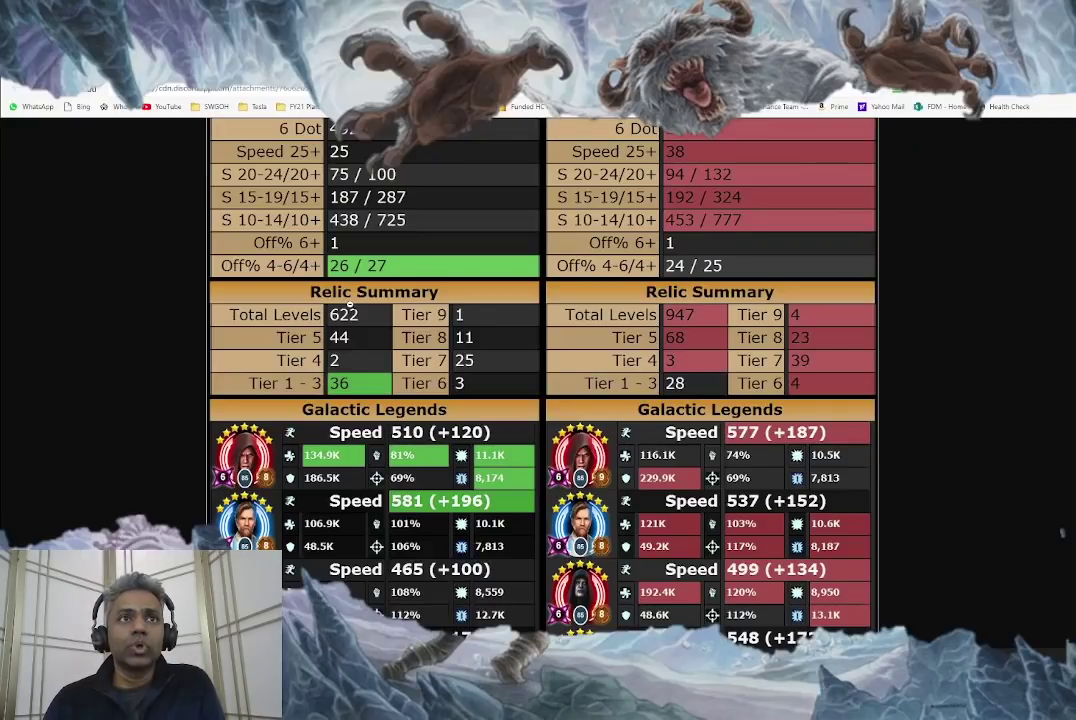
scroll(349, 304, "down", 1)
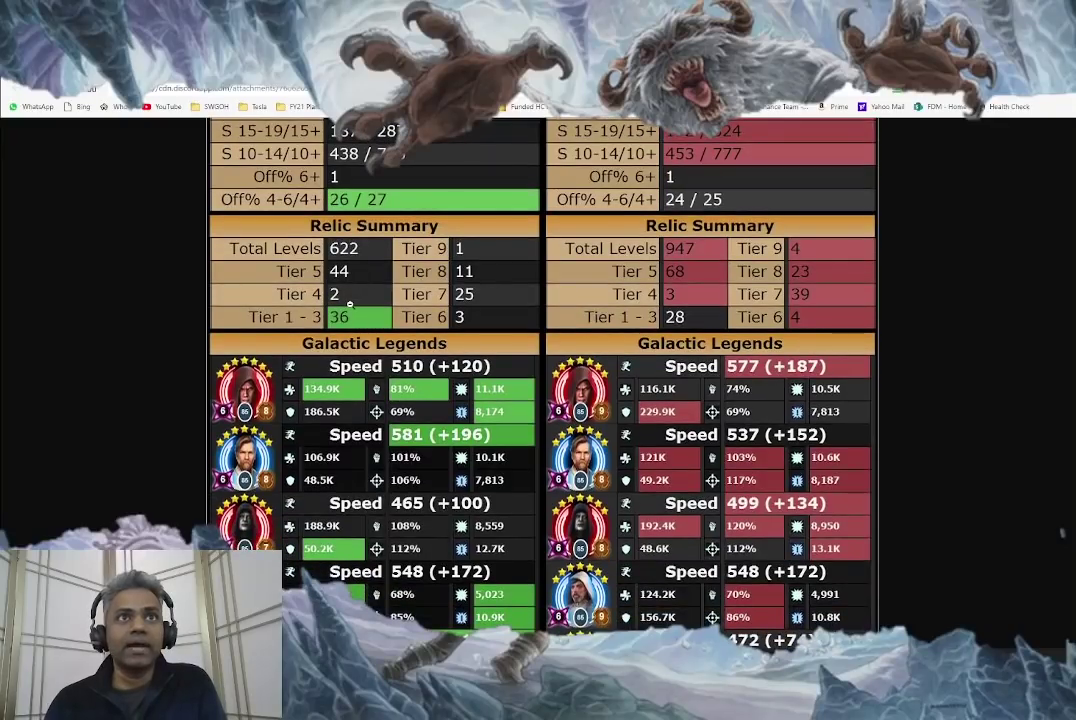
scroll(349, 303, "down", 1)
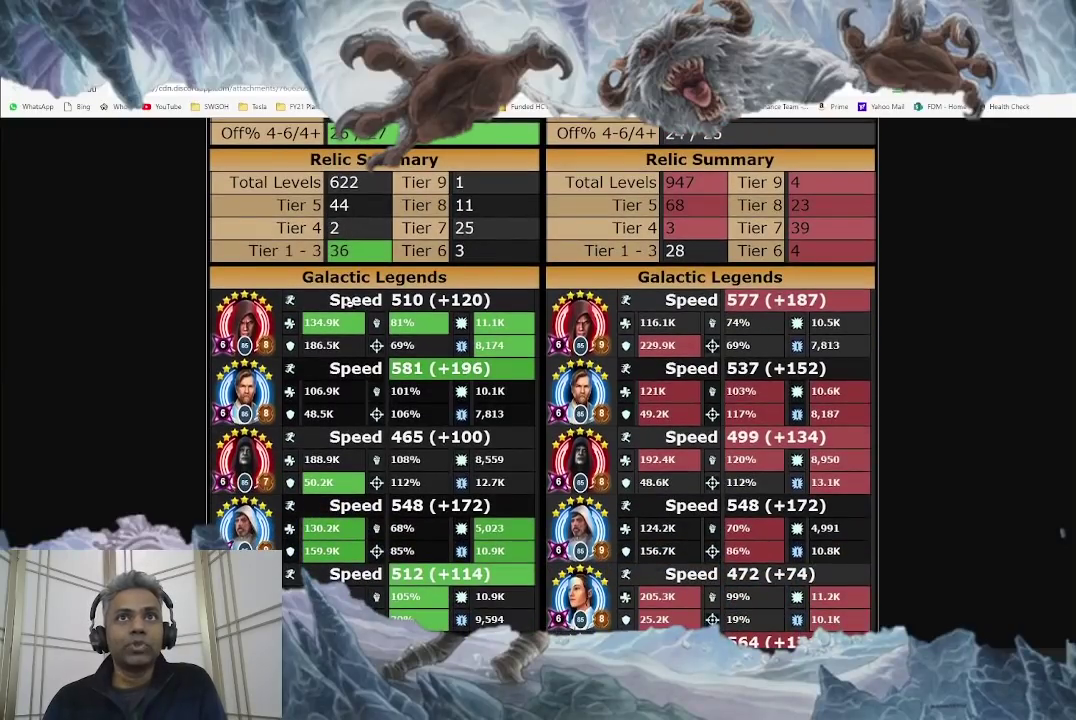
scroll(349, 302, "down", 1)
scroll(350, 303, "down", 1)
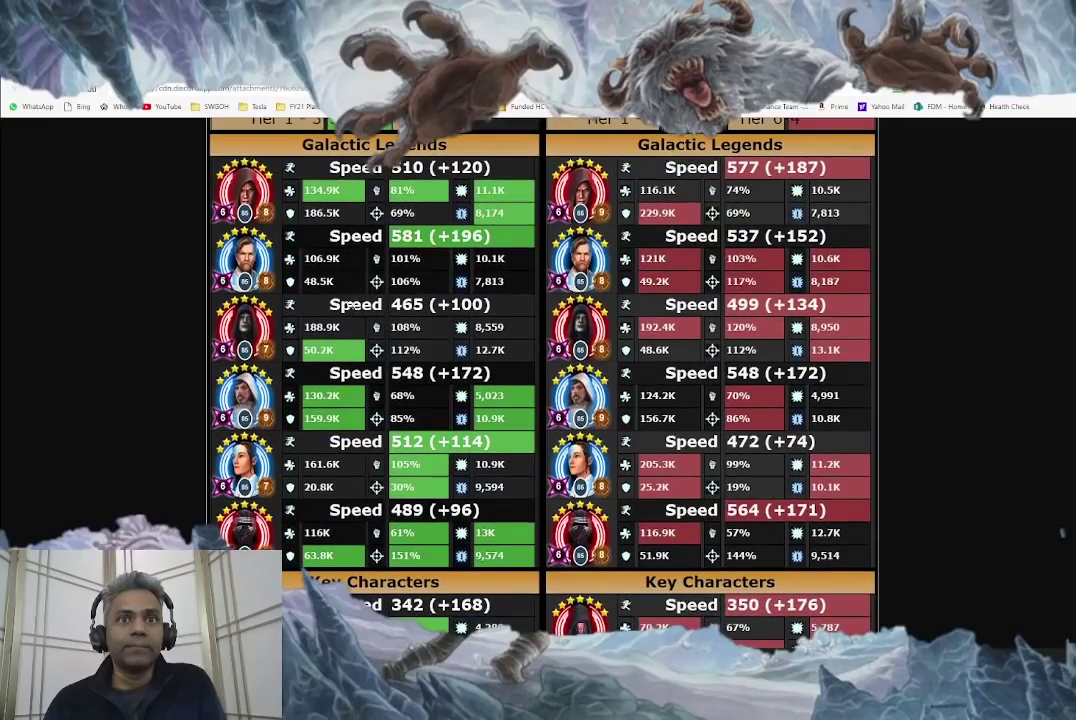
scroll(349, 304, "down", 1)
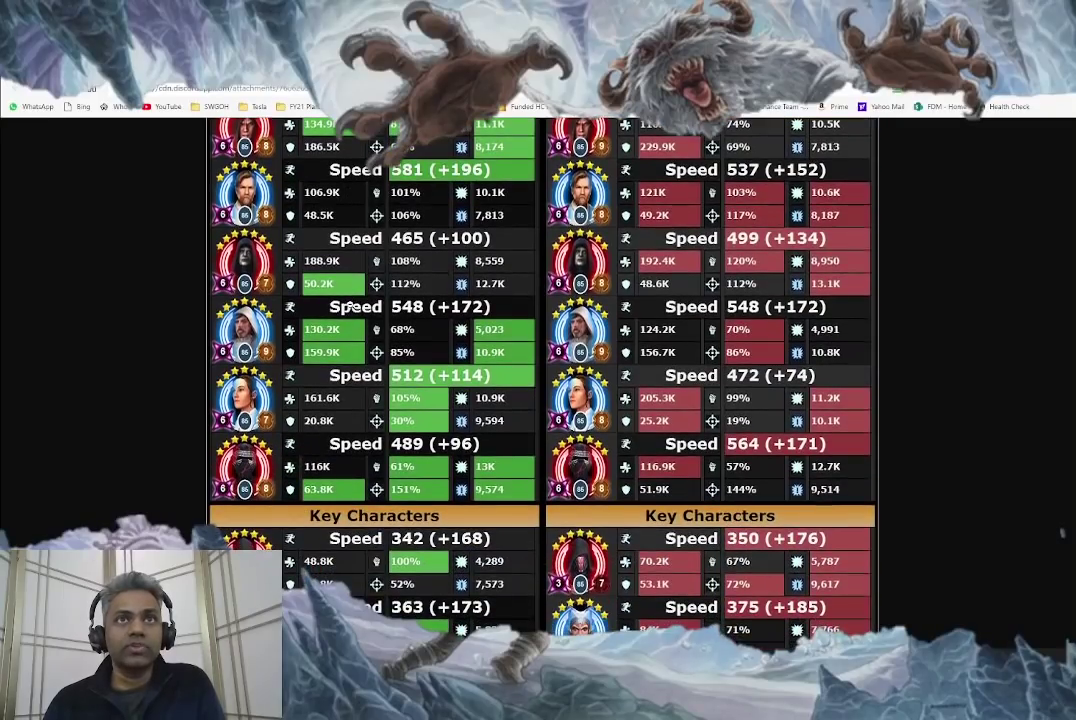
scroll(349, 304, "up", 1)
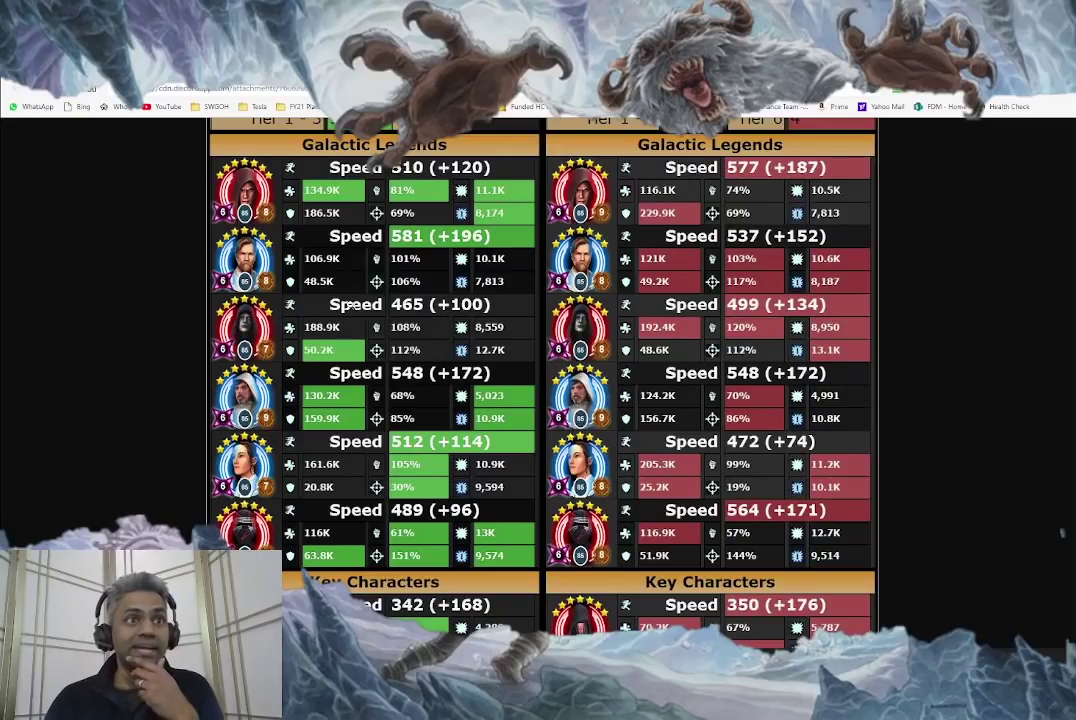
scroll(349, 305, "down", 1)
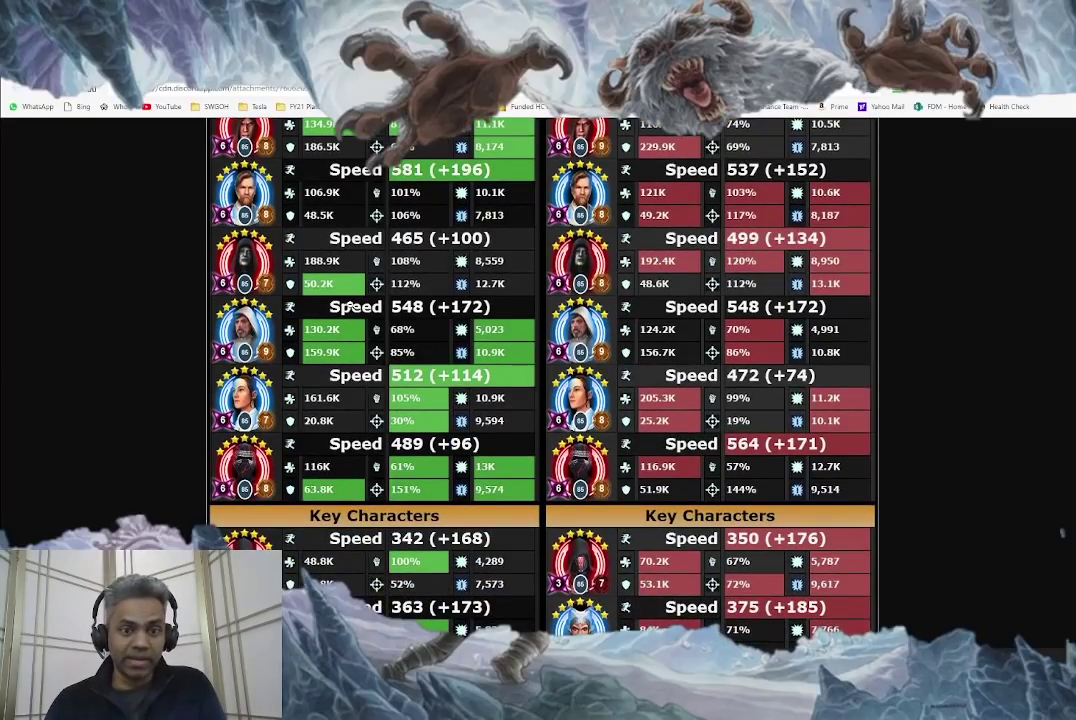
- Recheck the Mod Analysis, Summary and Season Stats sections, returning to the Profile section at the start of the comparison
scroll(349, 304, "up", 8)
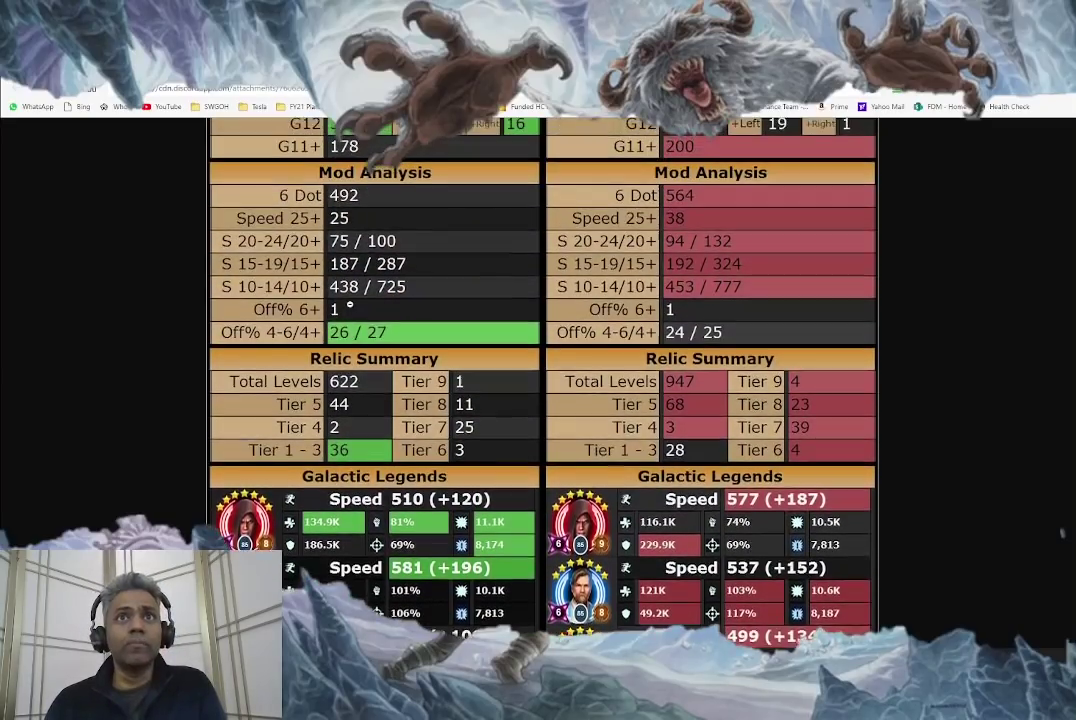
scroll(349, 305, "up", 2)
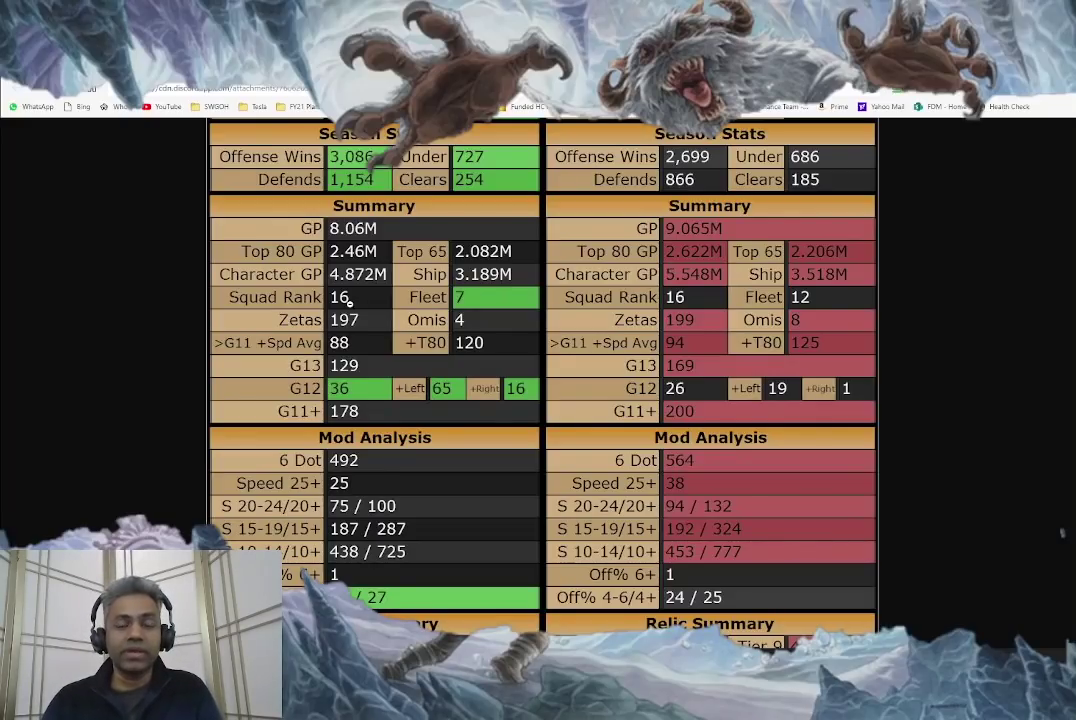
scroll(349, 302, "up", 1)
scroll(350, 306, "up", 1)
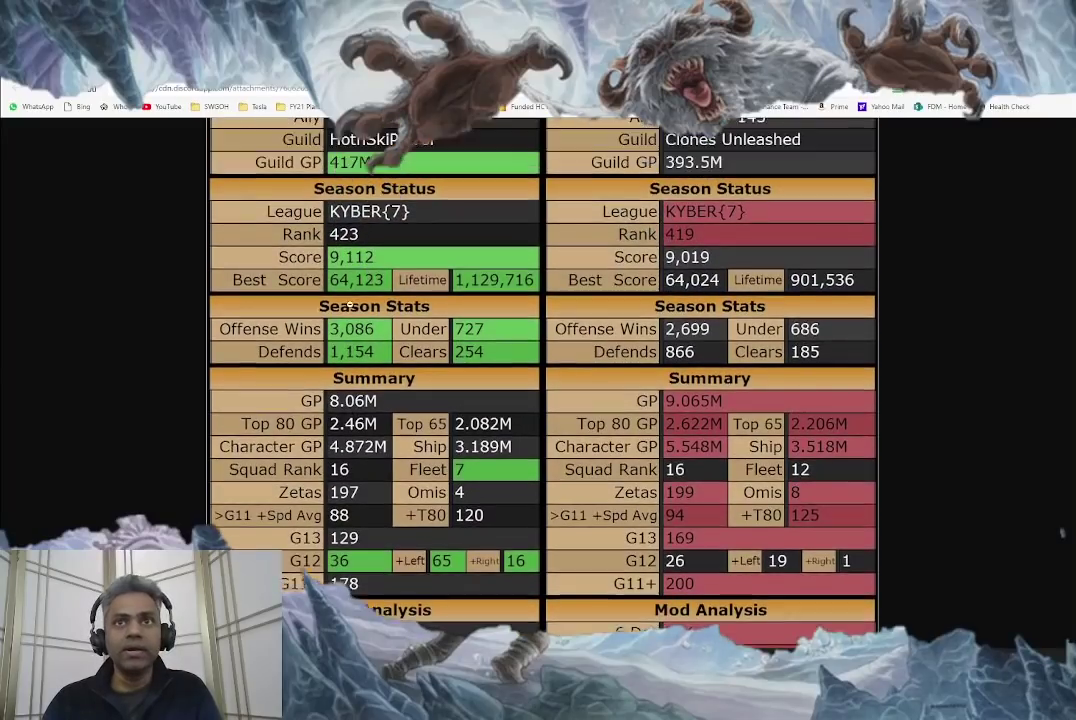
scroll(349, 304, "up", 2)
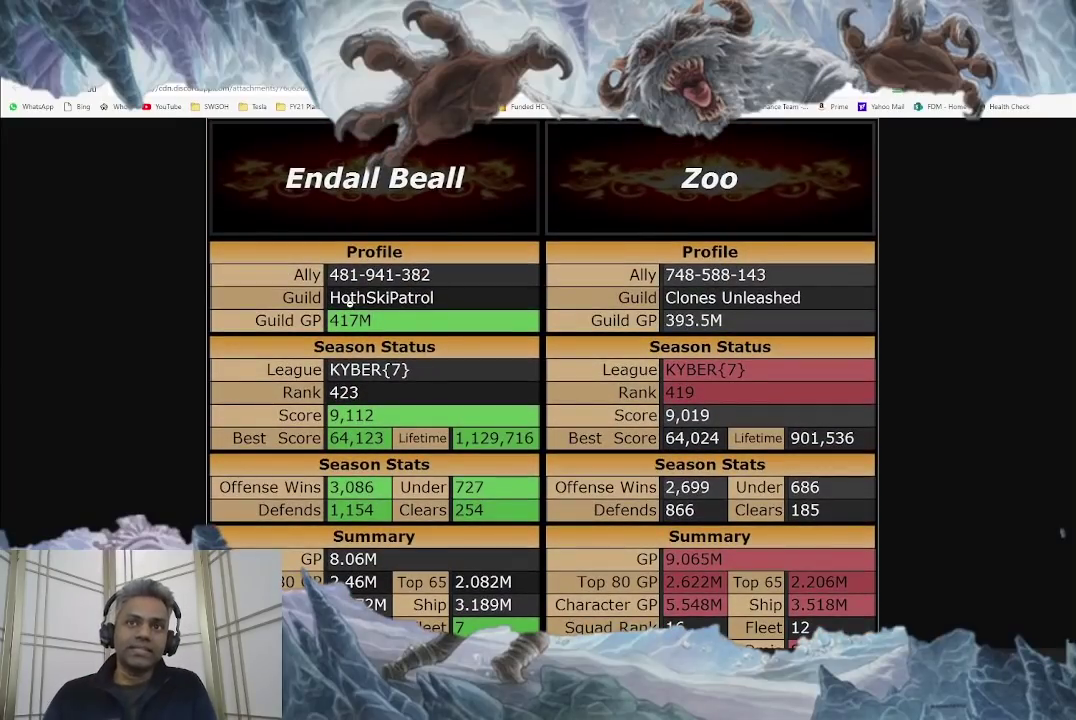